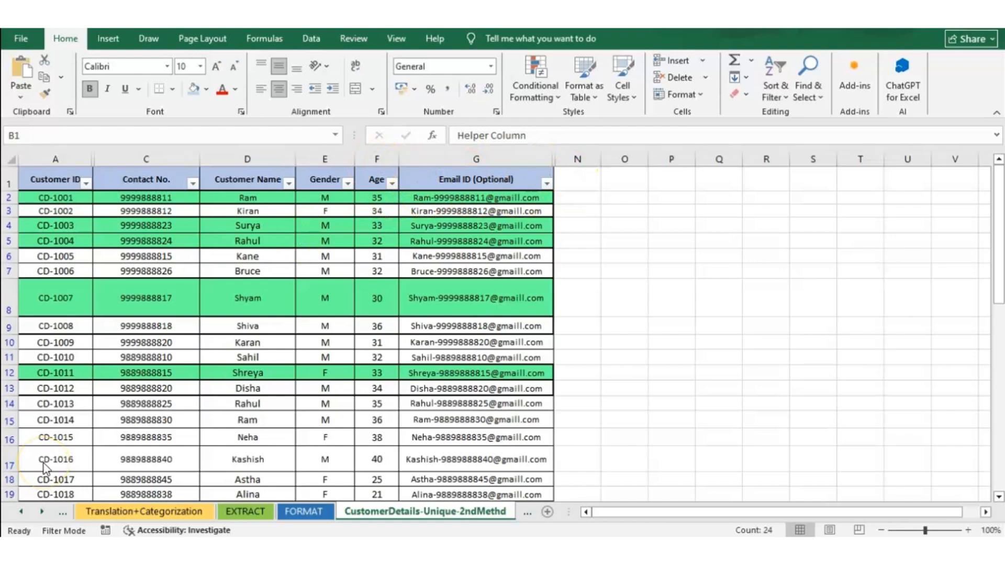
Step: Examine the Customer Name column from row 2 down to the yellow rows for repeated names
{"action": "left_click", "coordinate": [147, 297]}
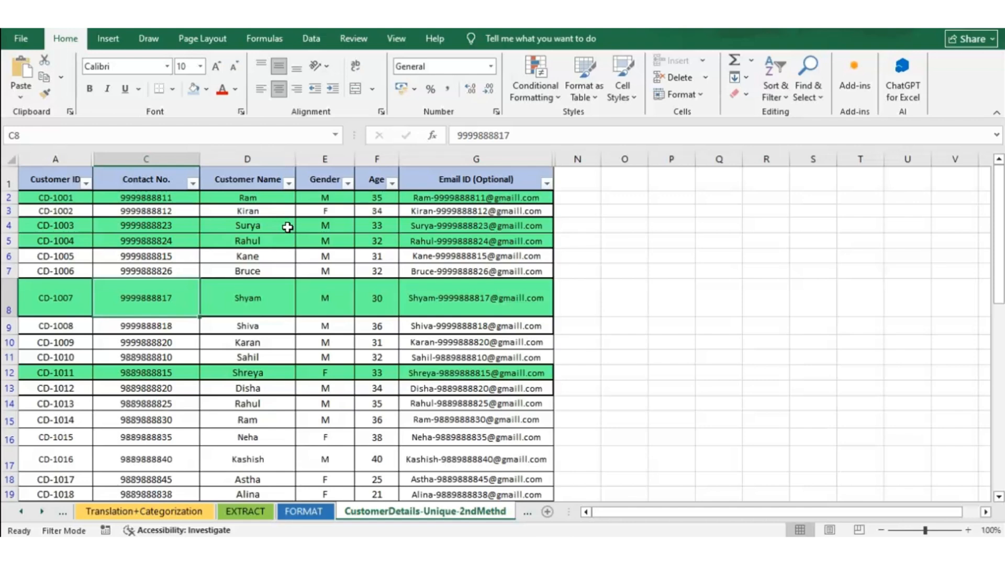
{"action": "left_click", "coordinate": [251, 200]}
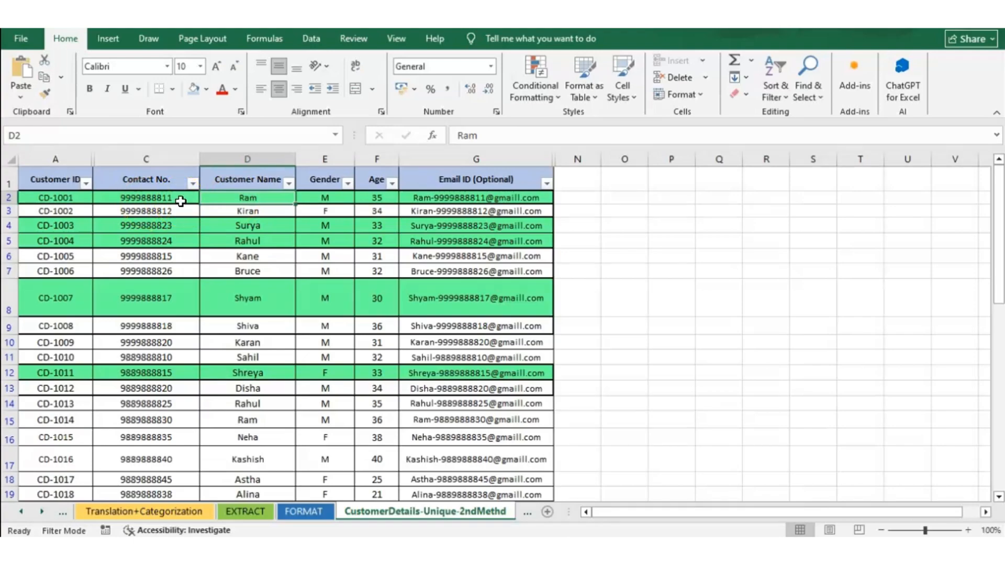
{"action": "key", "text": "Down"}
{"action": "key", "text": "Down"}
{"action": "key", "text": "Down"}
{"action": "key", "text": "Down"}
{"action": "key", "text": "Down"}
{"action": "key", "text": "Down"}
{"action": "key", "text": "Down"}
{"action": "key", "text": "Down"}
{"action": "key", "text": "Down"}
{"action": "key", "text": "Down"}
{"action": "key", "text": "Down"}
{"action": "key", "text": "Down"}
{"action": "key", "text": "Down"}
{"action": "key", "text": "Down"}
{"action": "key", "text": "Down"}
{"action": "key", "text": "Down"}
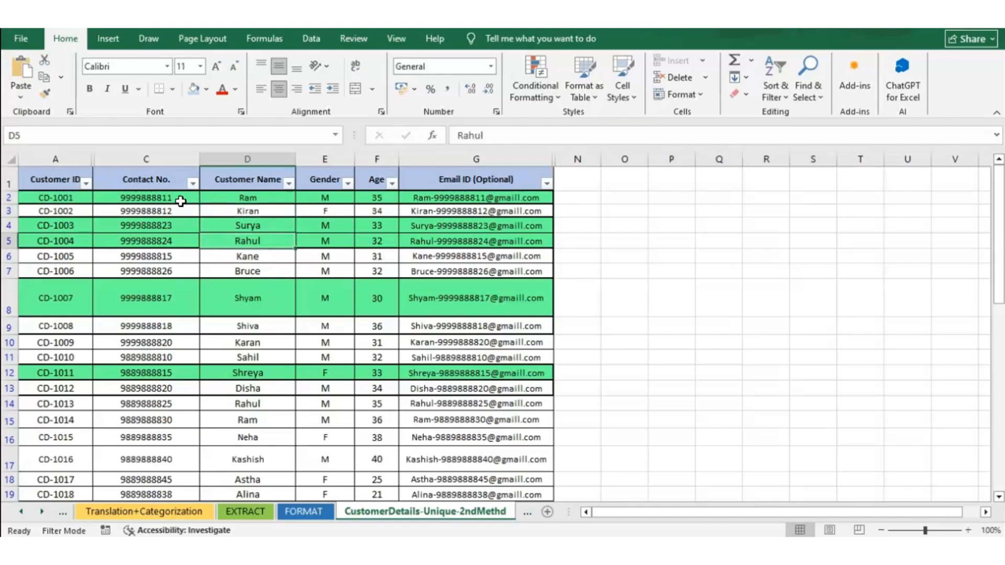
{"action": "key", "text": "Down"}
{"action": "key", "text": "Down"}
{"action": "key", "text": "Down"}
{"action": "key", "text": "Down"}
{"action": "key", "text": "Down"}
{"action": "key", "text": "Down"}
{"action": "key", "text": "Down"}
{"action": "key", "text": "Down"}
{"action": "key", "text": "Up"}
{"action": "key", "text": "Up"}
{"action": "key", "text": "Up"}
{"action": "key", "text": "Up"}
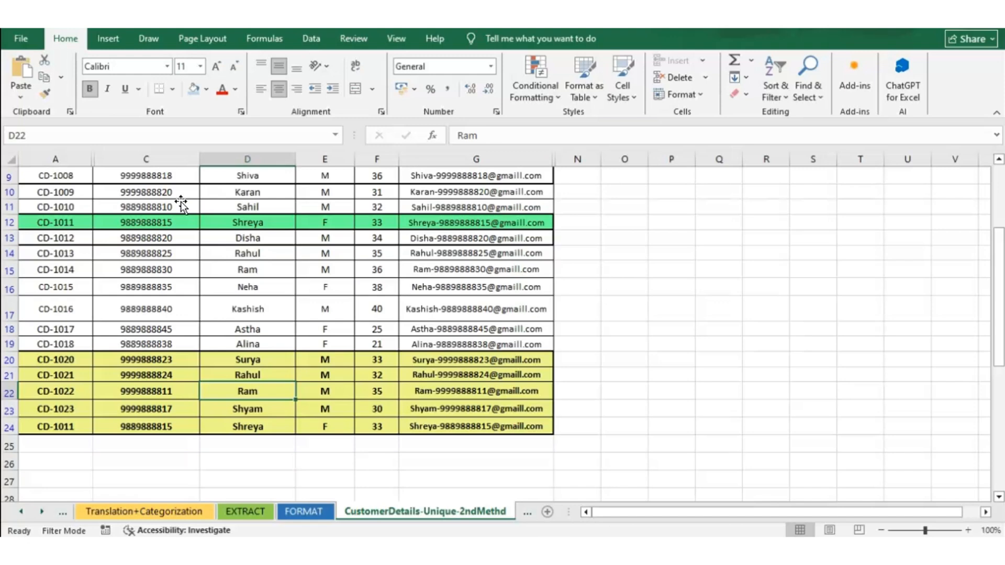
Step: Examine the Contact No. column for numbers that occur more than once
{"action": "key", "text": "Left"}
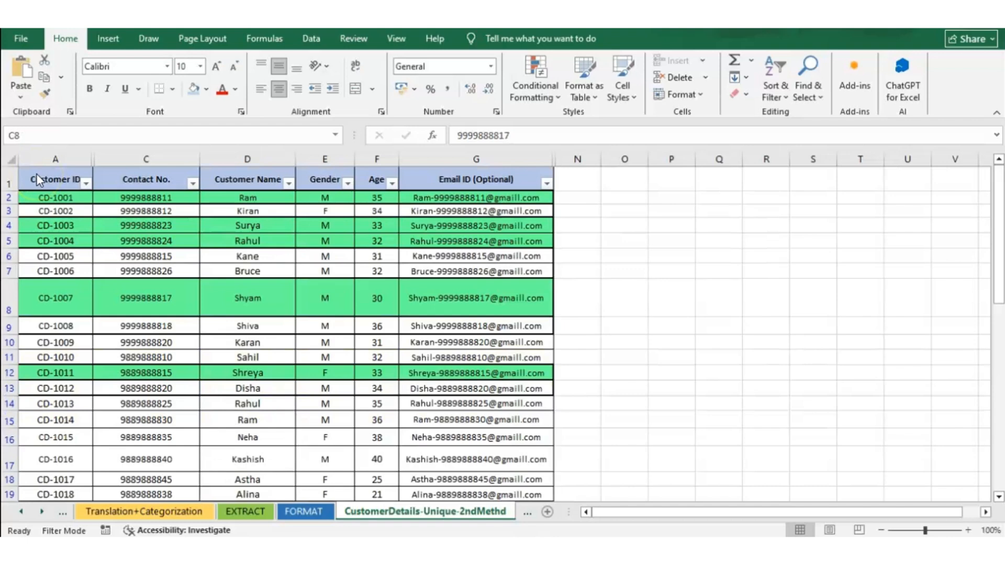
{"action": "key", "text": "Down"}
{"action": "key", "text": "Down"}
{"action": "key", "text": "Down"}
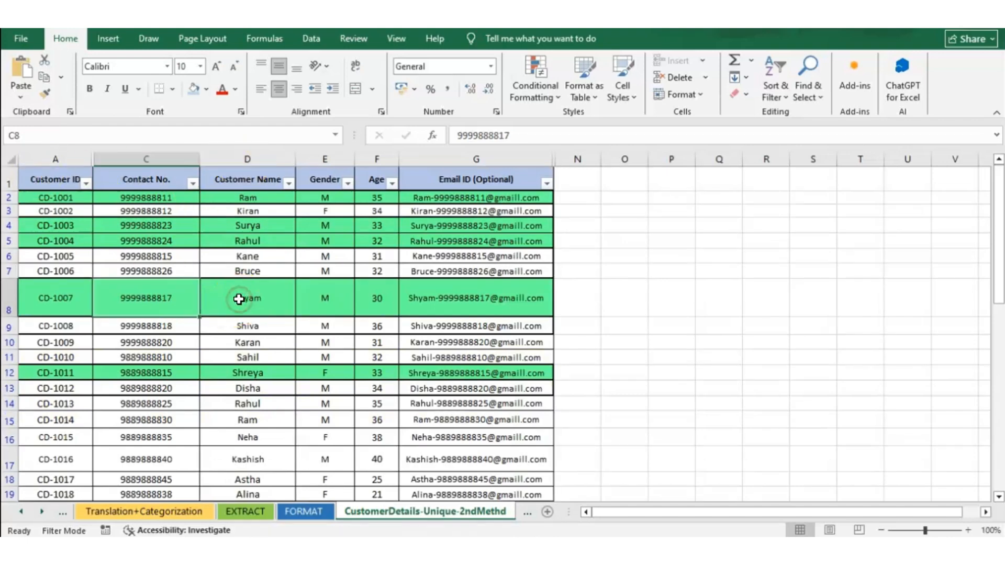
{"action": "key", "text": "Down"}
{"action": "key", "text": "Down"}
{"action": "key", "text": "Down"}
{"action": "key", "text": "Down"}
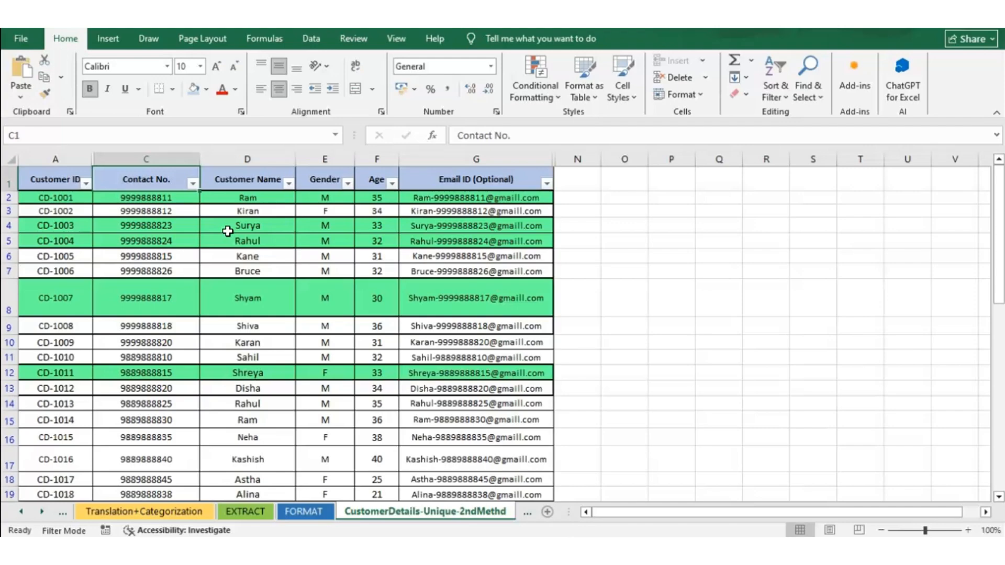
Step: Compare the customer records in rows 2, 15, 22 and 23 by name and contact number
{"action": "left_click", "coordinate": [244, 198]}
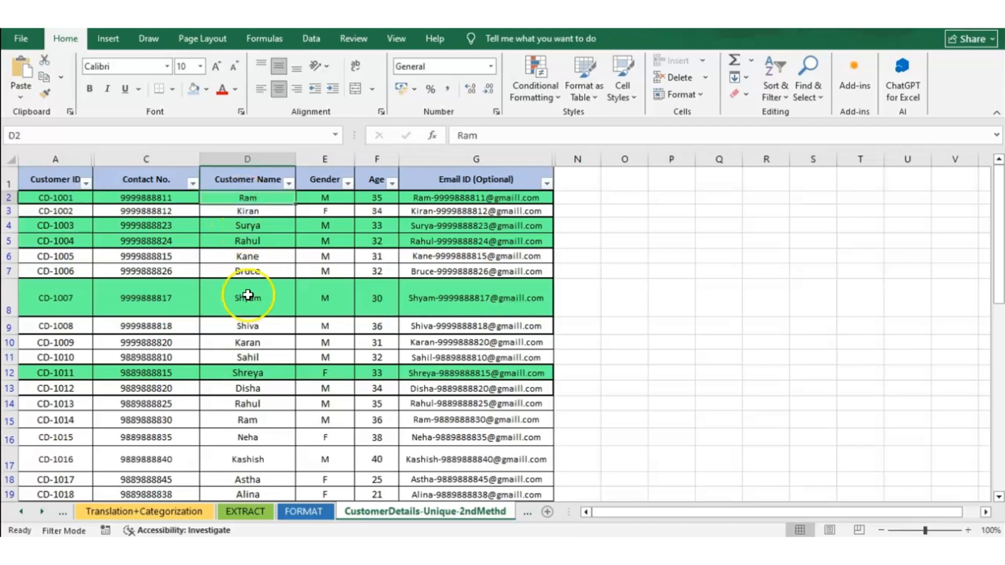
{"action": "left_click", "coordinate": [251, 419], "text": "ctrl"}
{"action": "left_click_drag", "start_coordinate": [998, 199], "coordinate": [1000, 220]}
{"action": "key", "text": "ctrl+Home"}
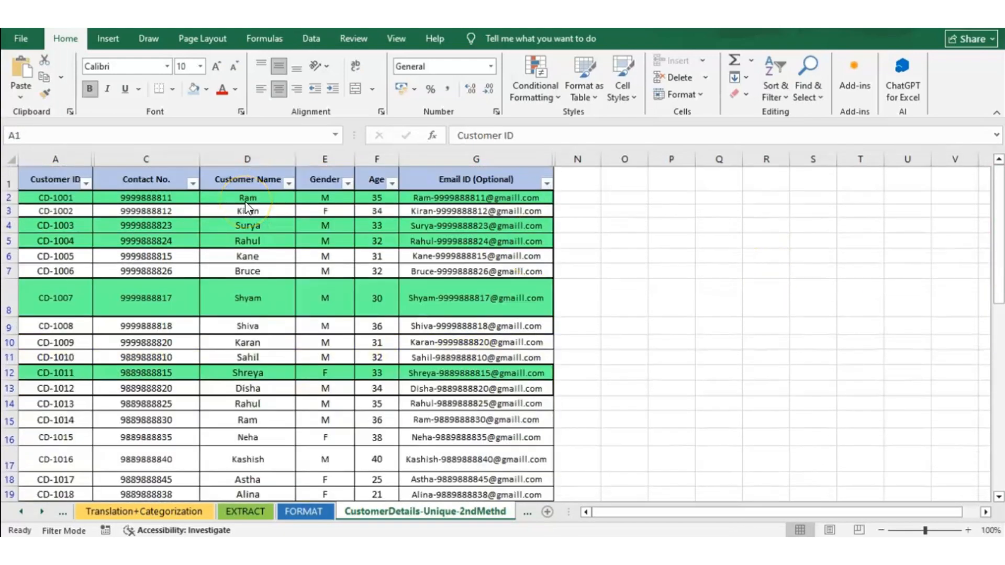
{"action": "left_click", "coordinate": [11, 197]}
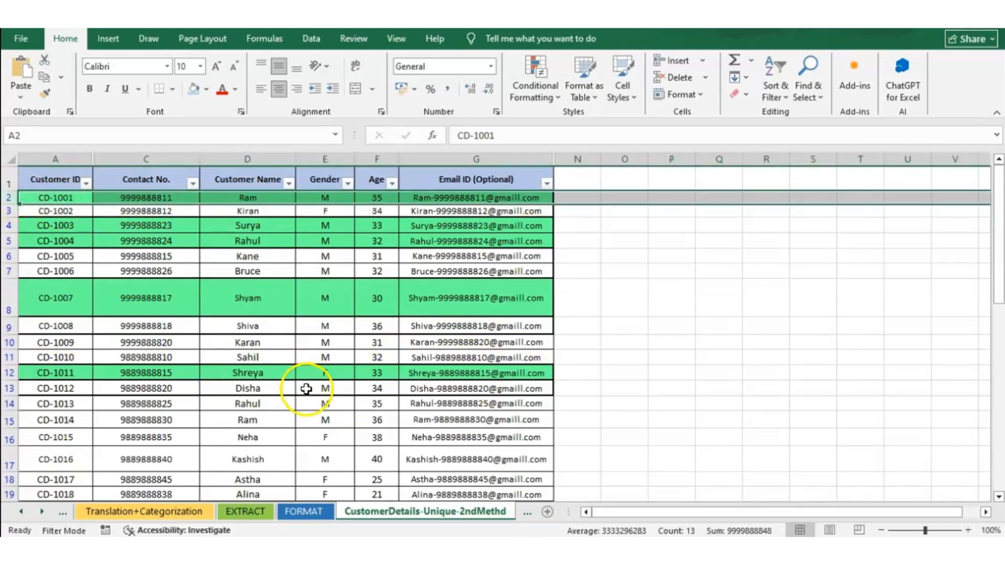
{"action": "scroll", "coordinate": [591, 429], "scroll_direction": "down", "scroll_amount": 1}
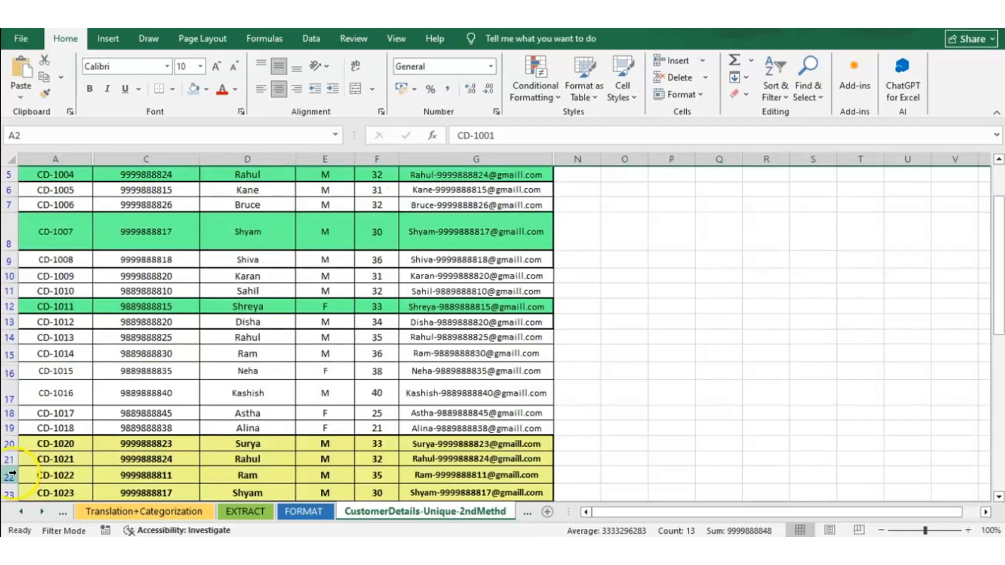
{"action": "left_click", "coordinate": [12, 475]}
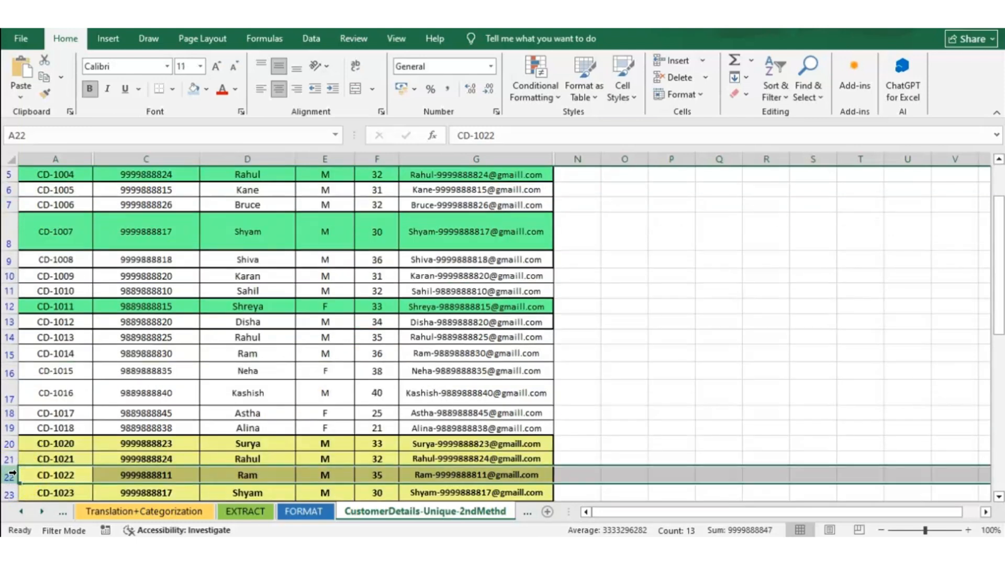
{"action": "left_click", "coordinate": [998, 402]}
{"action": "left_click_drag", "start_coordinate": [998, 402], "coordinate": [989, 208]}
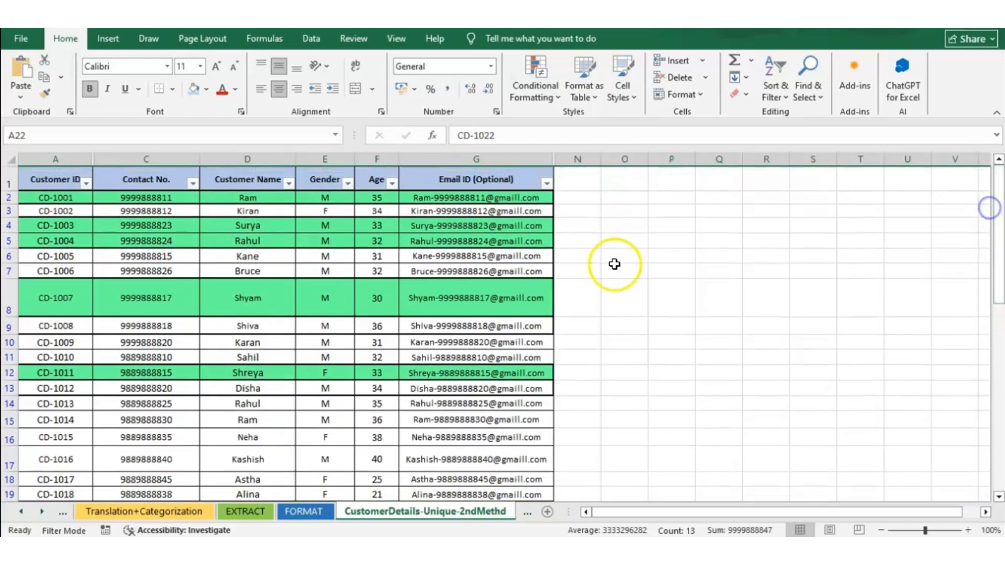
{"action": "left_click", "coordinate": [12, 420]}
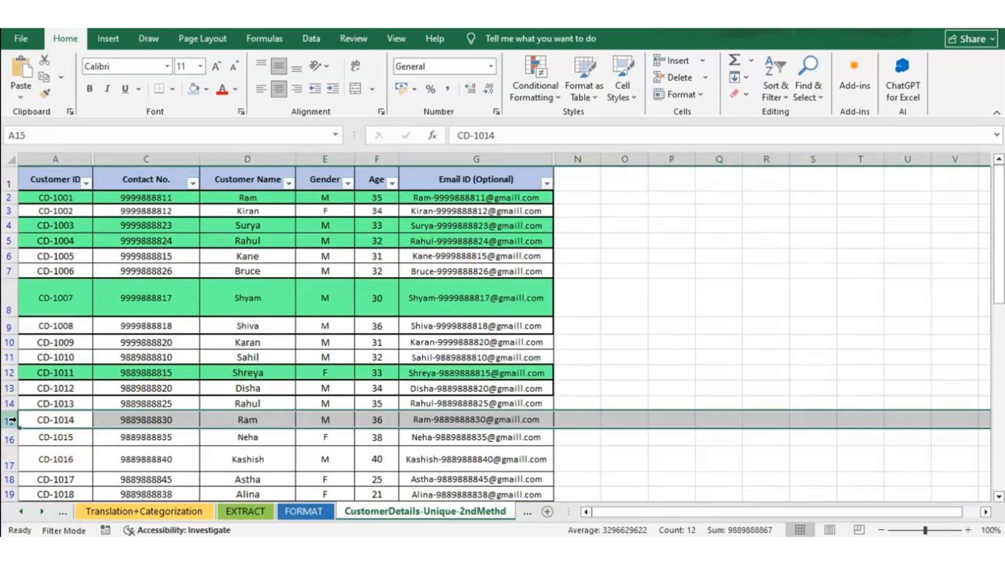
{"action": "left_click", "coordinate": [12, 419]}
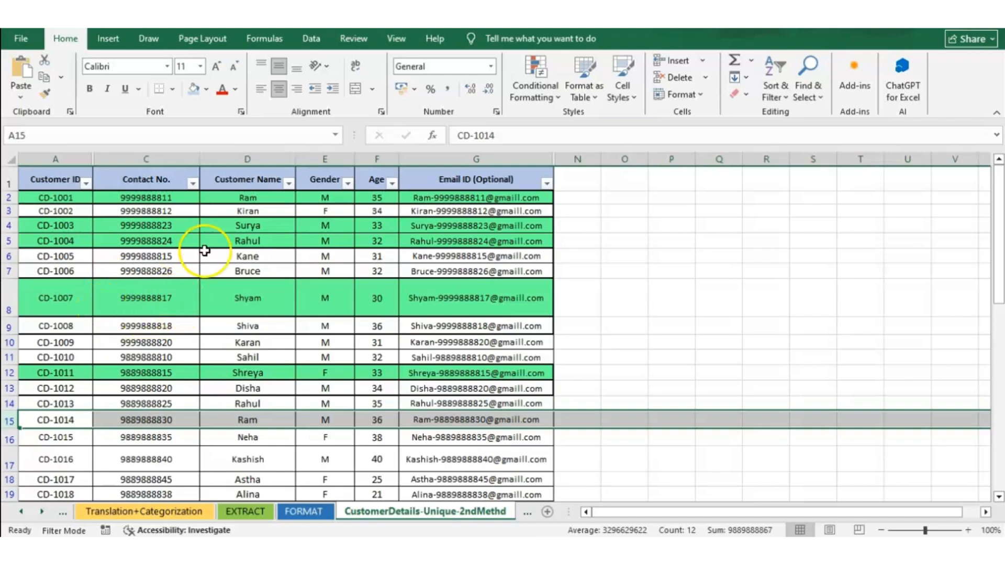
{"action": "left_click", "coordinate": [1000, 189]}
{"action": "left_click_drag", "start_coordinate": [999, 187], "coordinate": [997, 231]}
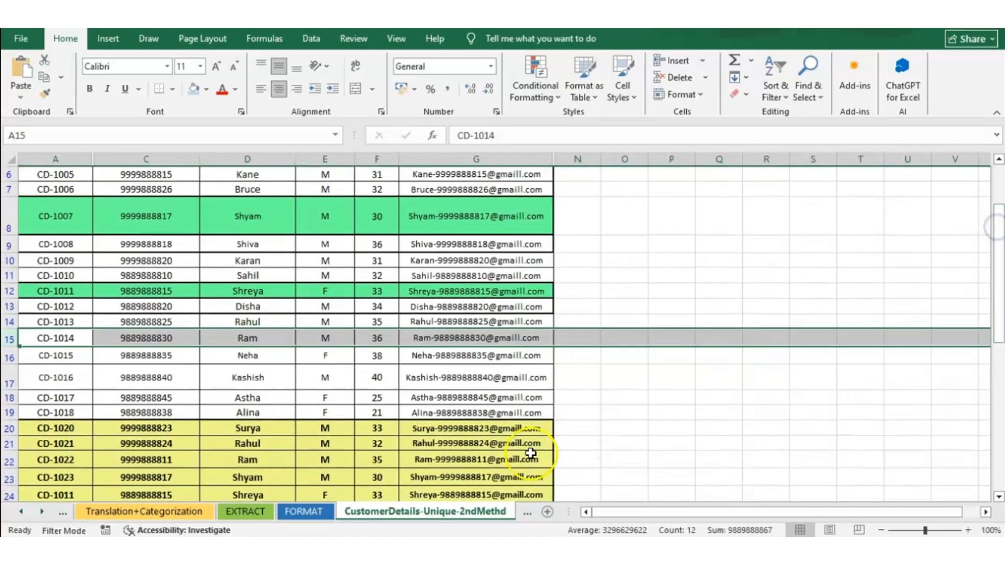
{"action": "left_click", "coordinate": [11, 478]}
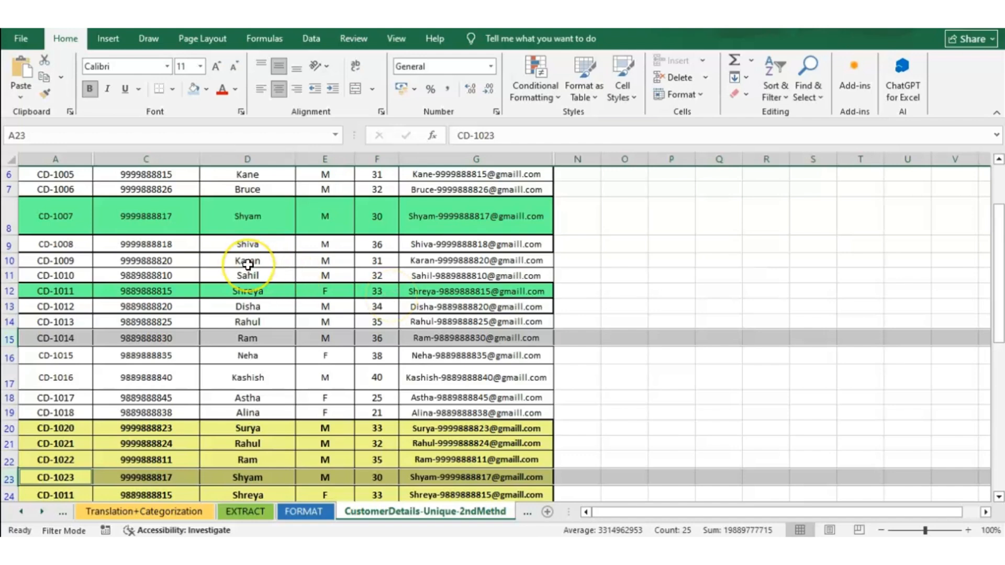
Step: Select the Contact No. and Customer Name columns, C and D, as the pair that identifies duplicate records
{"action": "key", "text": "ctrl+z"}
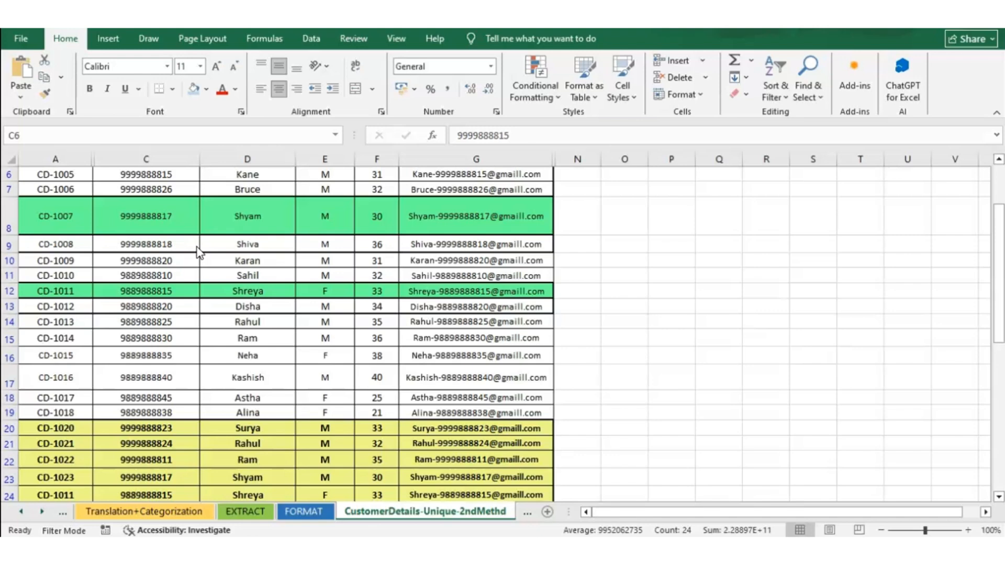
{"action": "left_click", "coordinate": [247, 159], "text": "ctrl"}
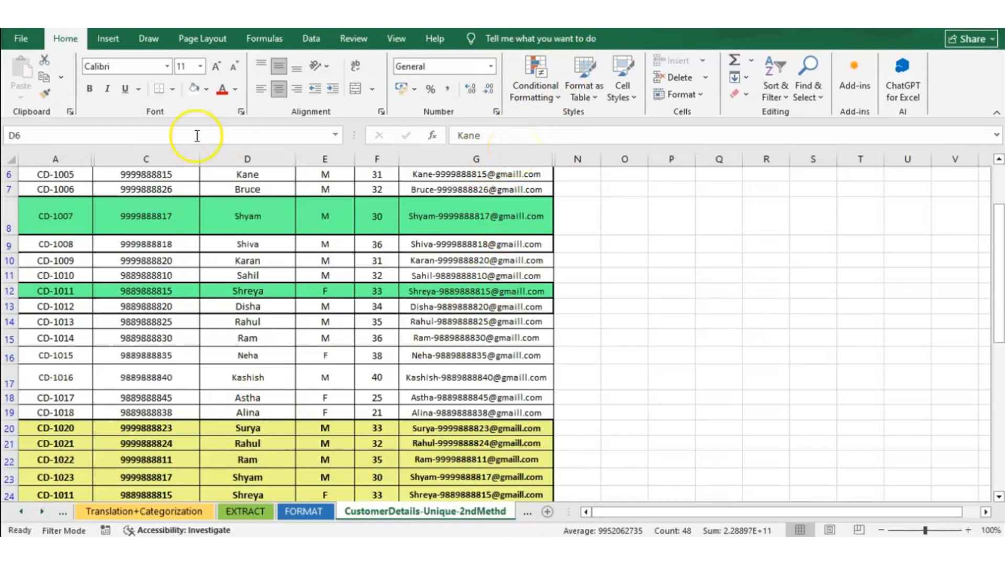
{"action": "left_click", "coordinate": [177, 157], "text": "shift"}
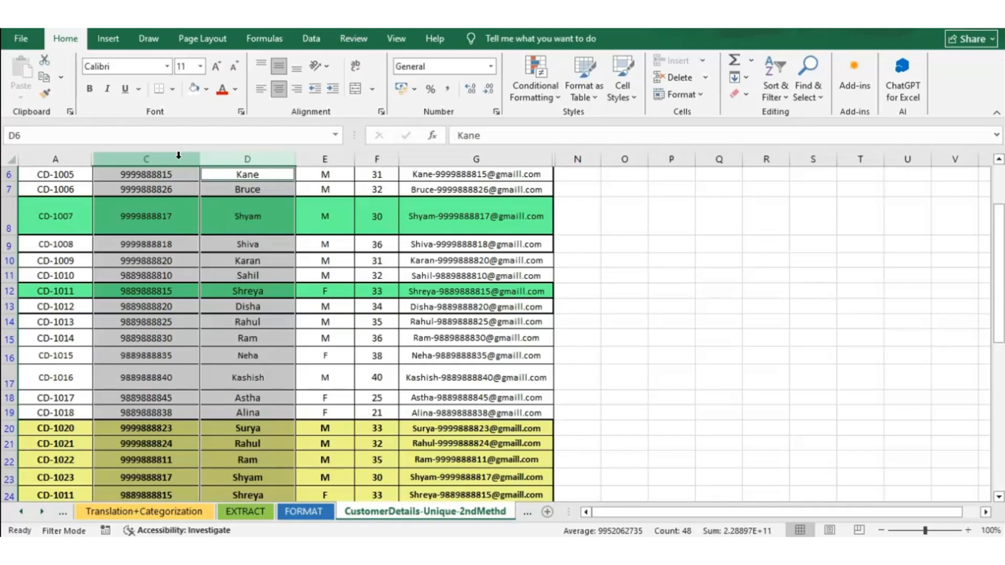
{"action": "left_click", "coordinate": [190, 168]}
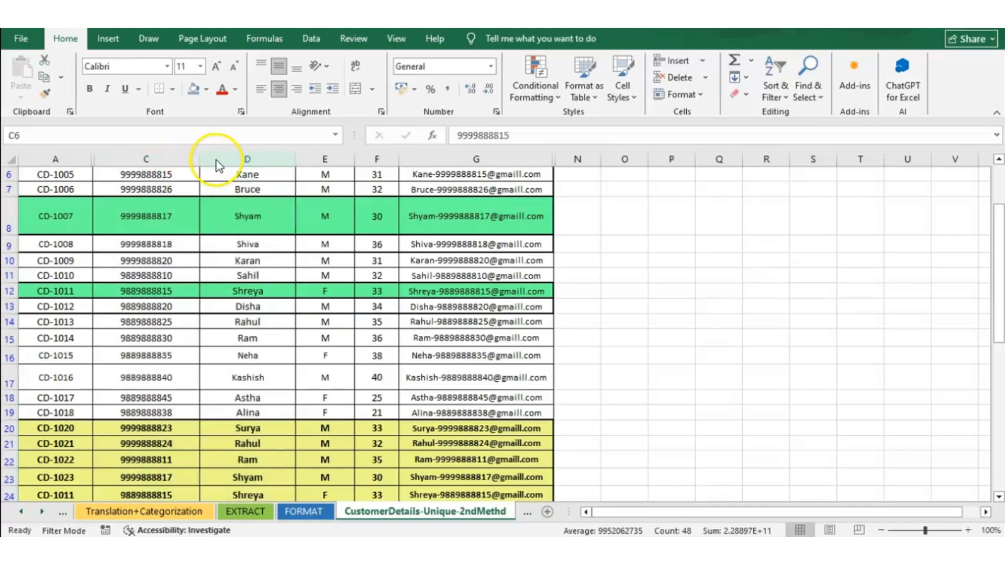
{"action": "left_click", "coordinate": [159, 154]}
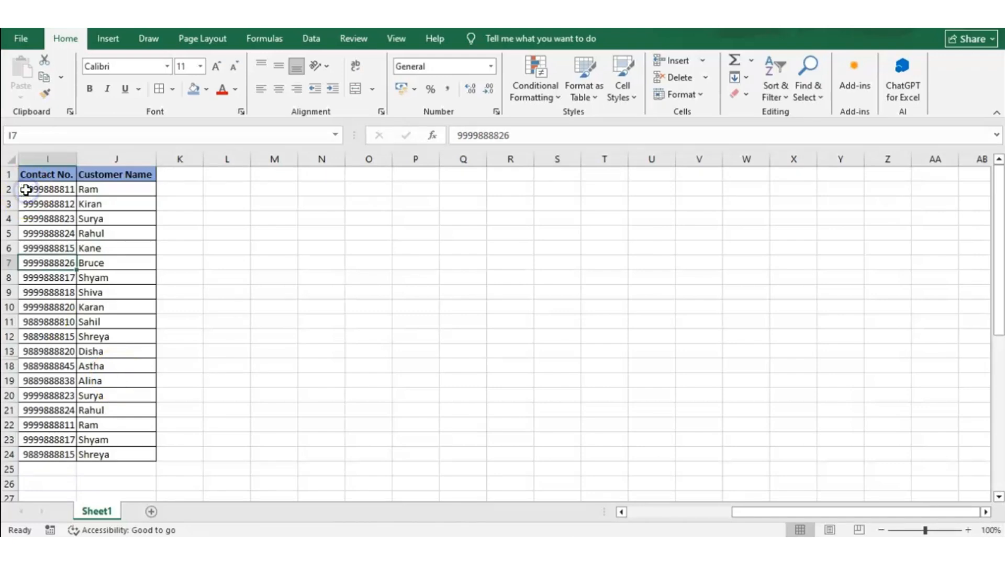
Step: Start a formula-based conditional formatting rule for the Contact No. and Customer Name data in rows 2 to 24
{"action": "left_click", "coordinate": [26, 189]}
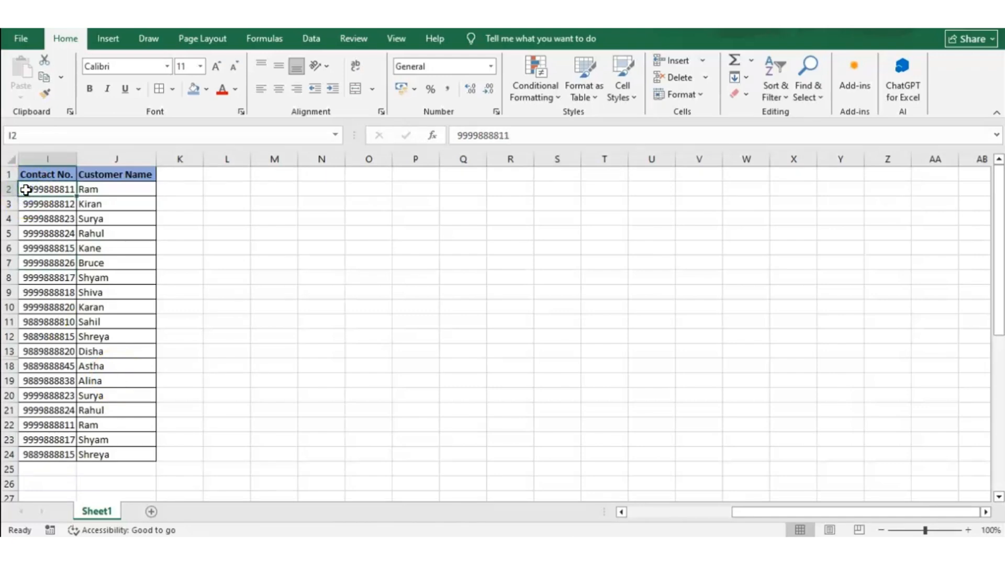
{"action": "key", "text": "ctrl+shift+End"}
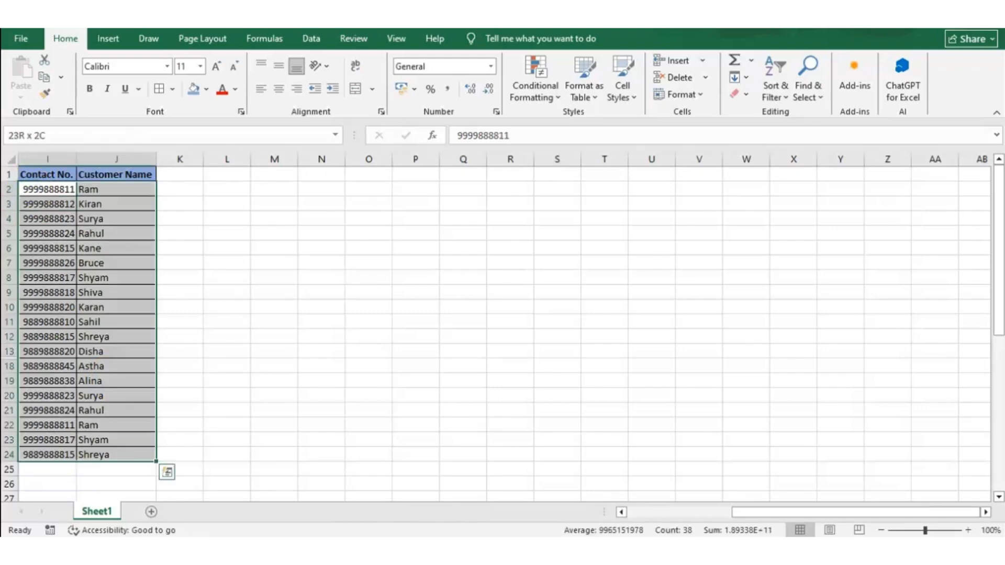
{"action": "left_click", "coordinate": [548, 87]}
{"action": "mouse_move", "coordinate": [602, 125]}
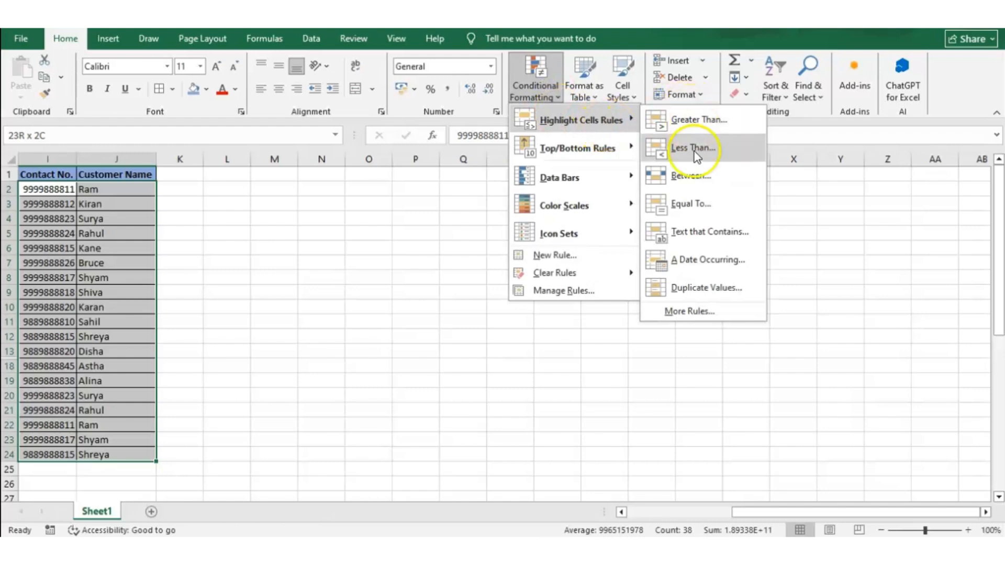
{"action": "left_click", "coordinate": [686, 312]}
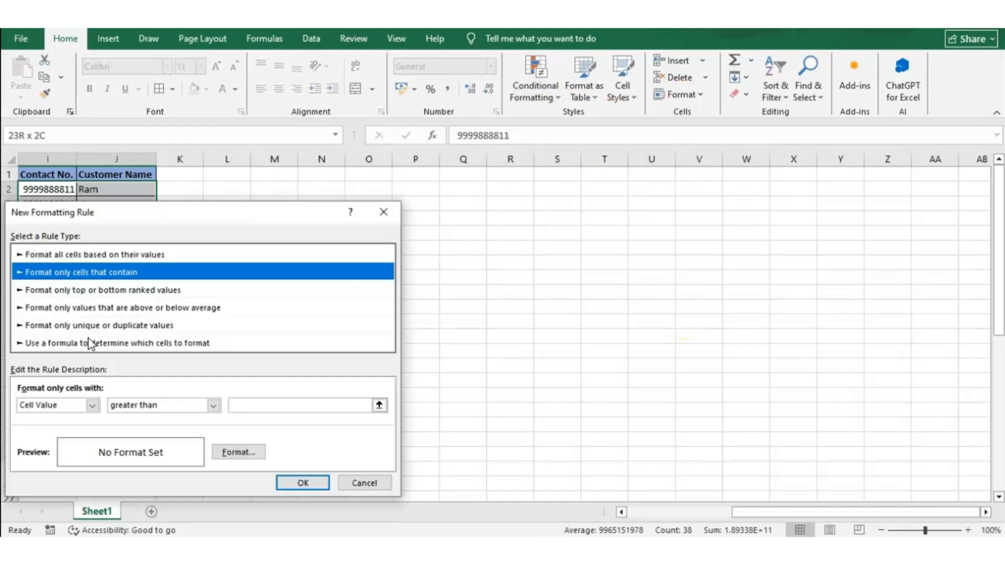
{"action": "left_click", "coordinate": [88, 343]}
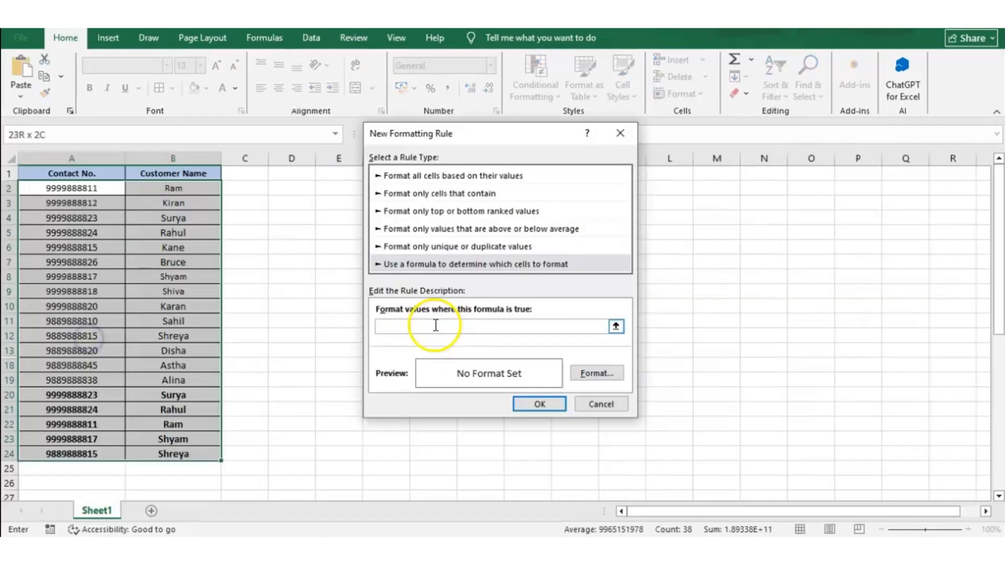
Step: Enter =COUNTIFS($A$2:$A$24,$A2,$B$2:$B$24,$B2)>1 as the rule's formula
{"action": "left_click", "coordinate": [436, 325]}
{"action": "type", "text": "="}
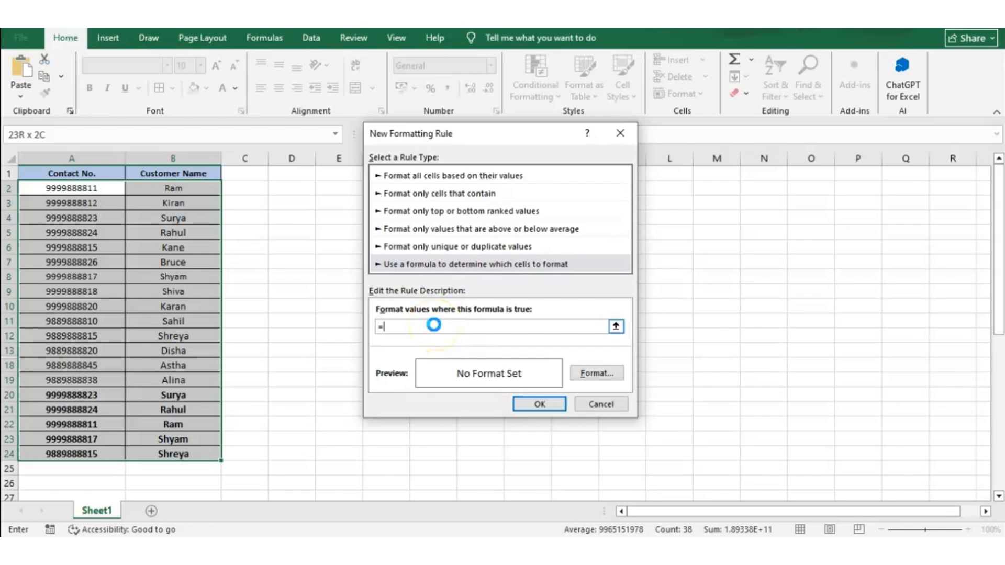
{"action": "type", "text": "COUNTIFS($A$2:$A$24,$A2,$B$2:$B$24,$B2)>1"}
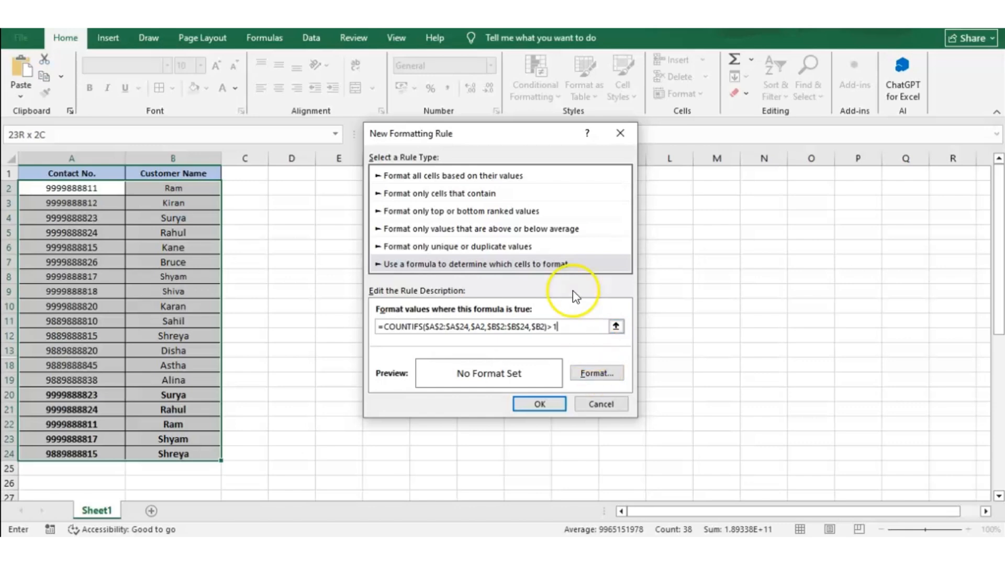
Step: Give the rule a yellow fill and dark red font, and apply it to the selected cells
{"action": "left_click", "coordinate": [582, 371]}
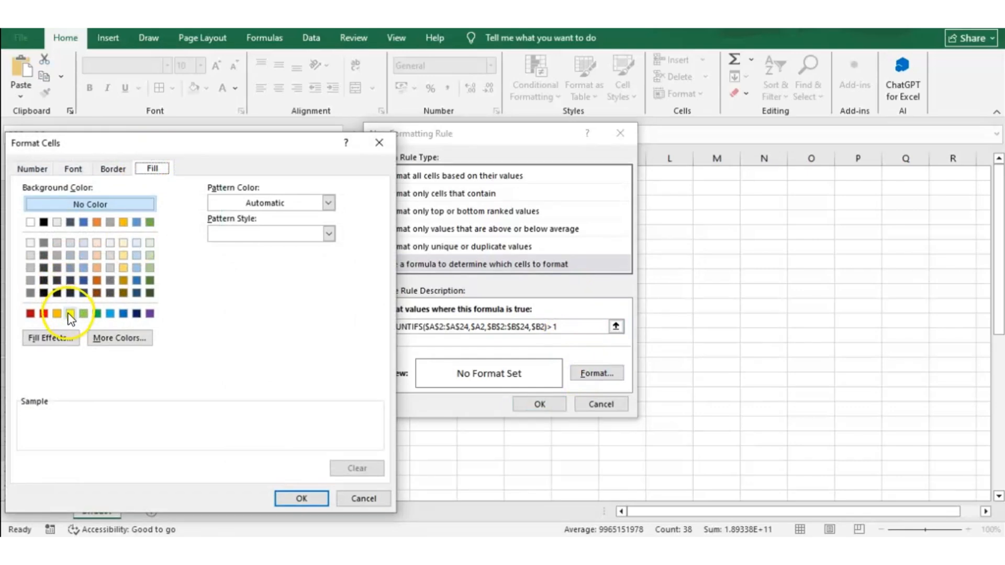
{"action": "left_click", "coordinate": [70, 314]}
{"action": "left_click", "coordinate": [74, 169]}
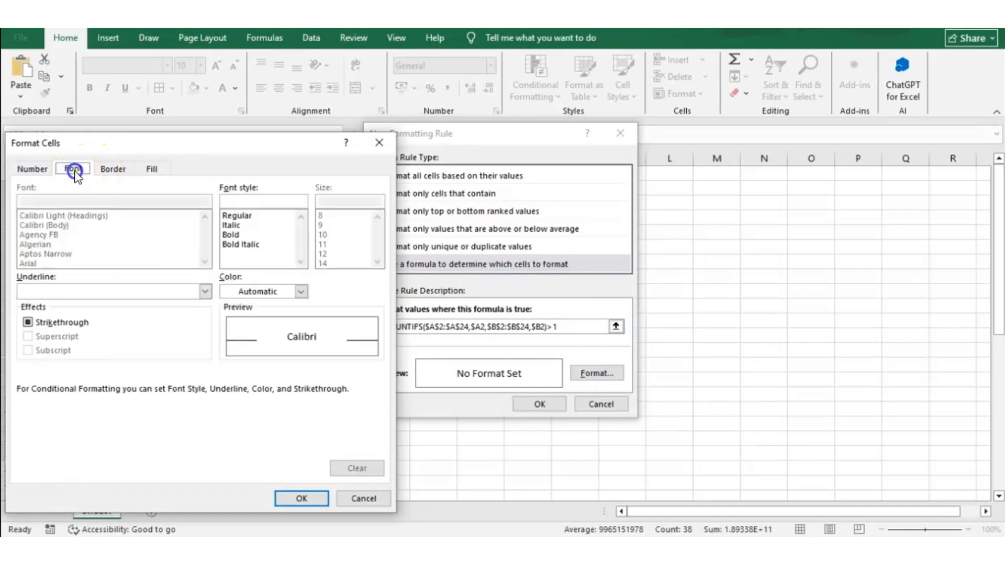
{"action": "left_click", "coordinate": [271, 293]}
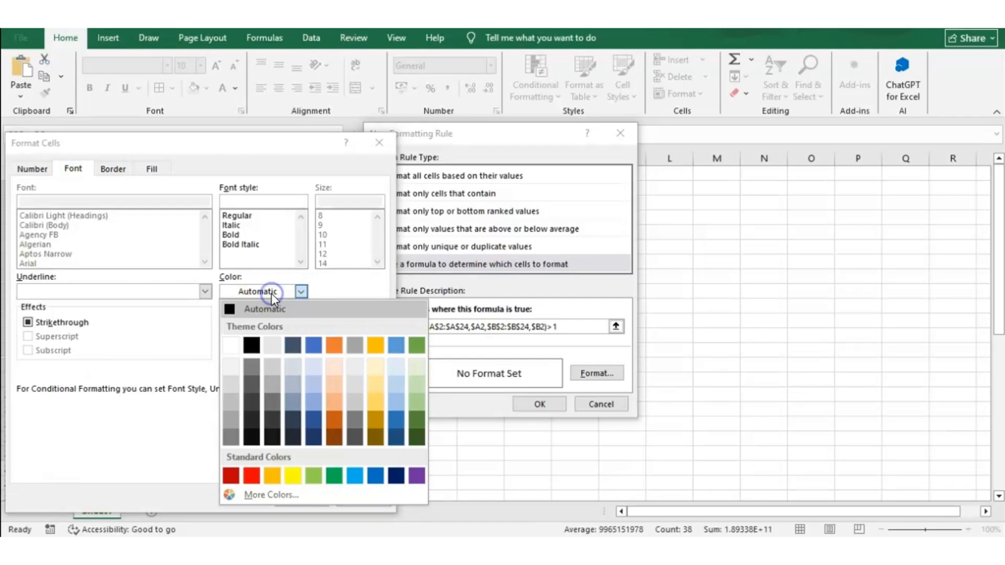
{"action": "left_click", "coordinate": [240, 478]}
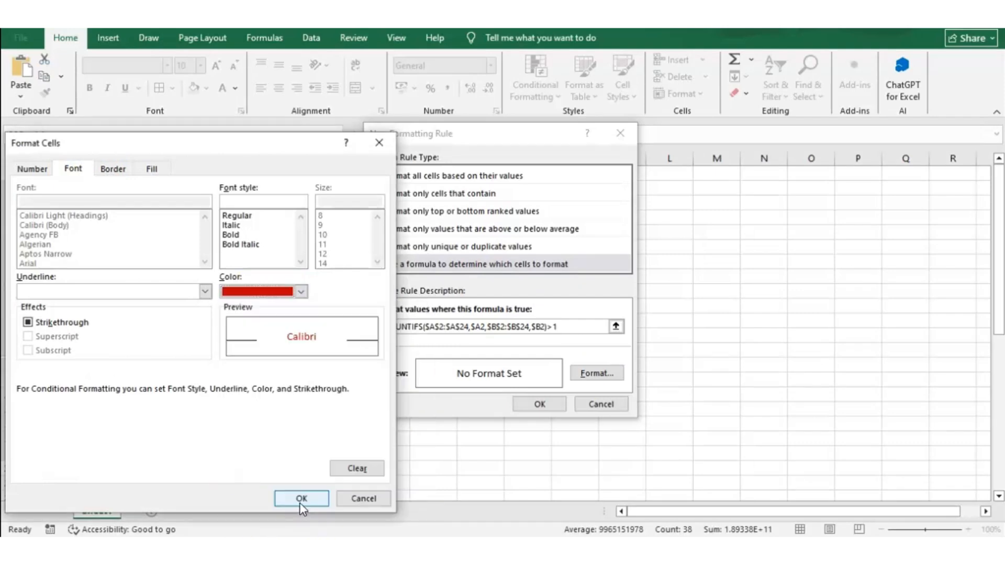
{"action": "left_click", "coordinate": [301, 499]}
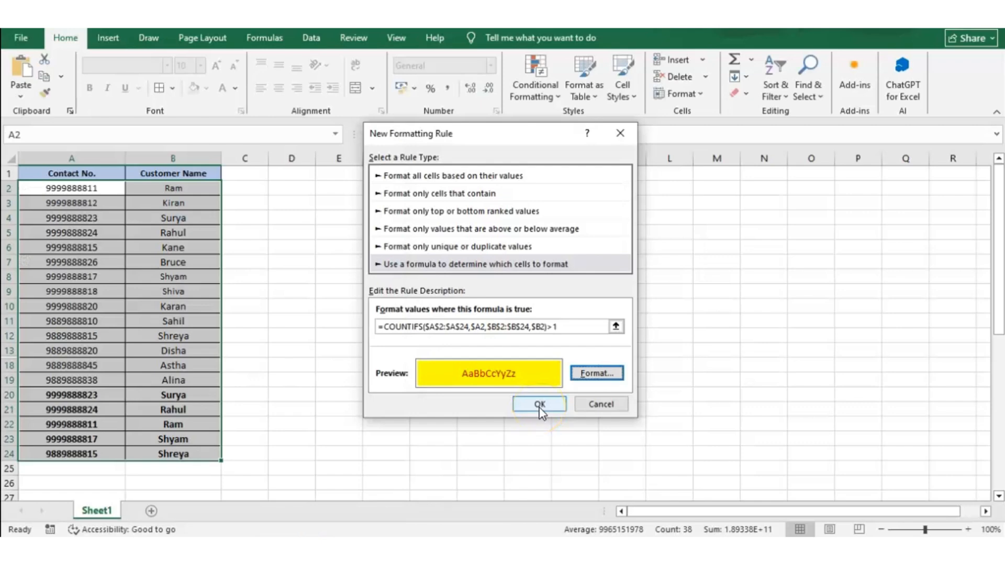
{"action": "left_click", "coordinate": [540, 407]}
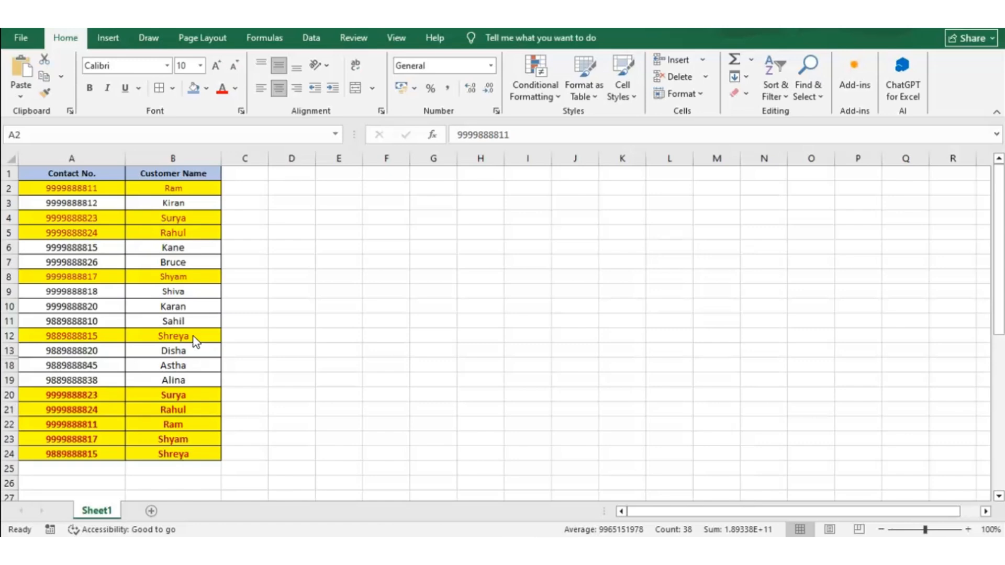
Step: Highlight the duplicate values in the Contact No. column of Sheet2 with light red fill and dark red text
{"action": "key", "text": "Right"}
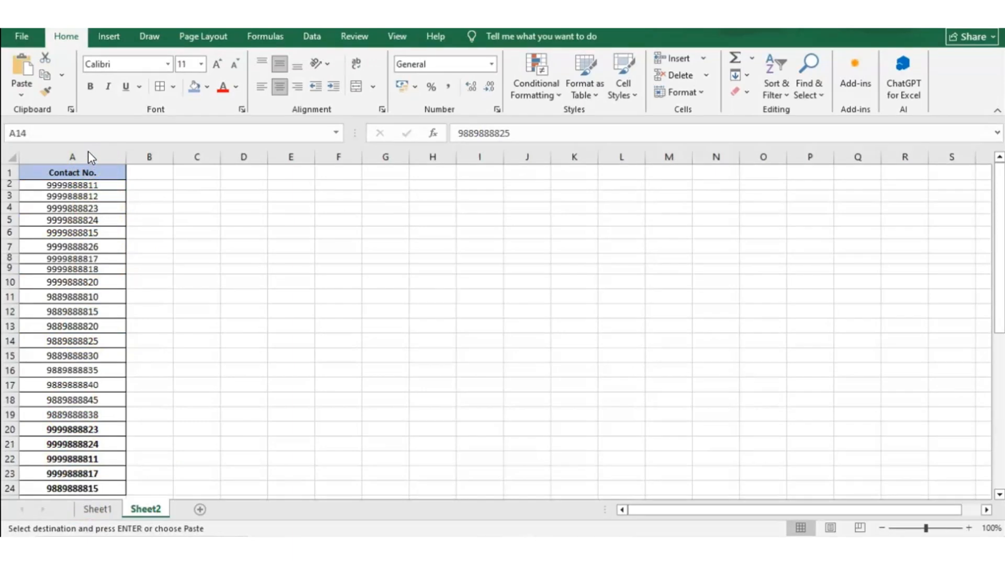
{"action": "left_click", "coordinate": [81, 168]}
{"action": "key", "text": "ctrl+shift+Down"}
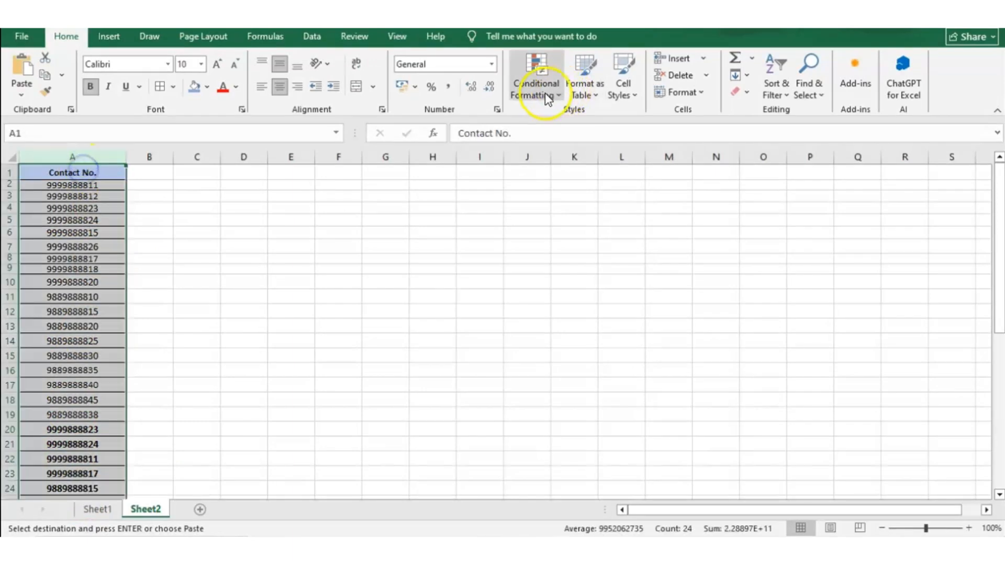
{"action": "left_click", "coordinate": [548, 98]}
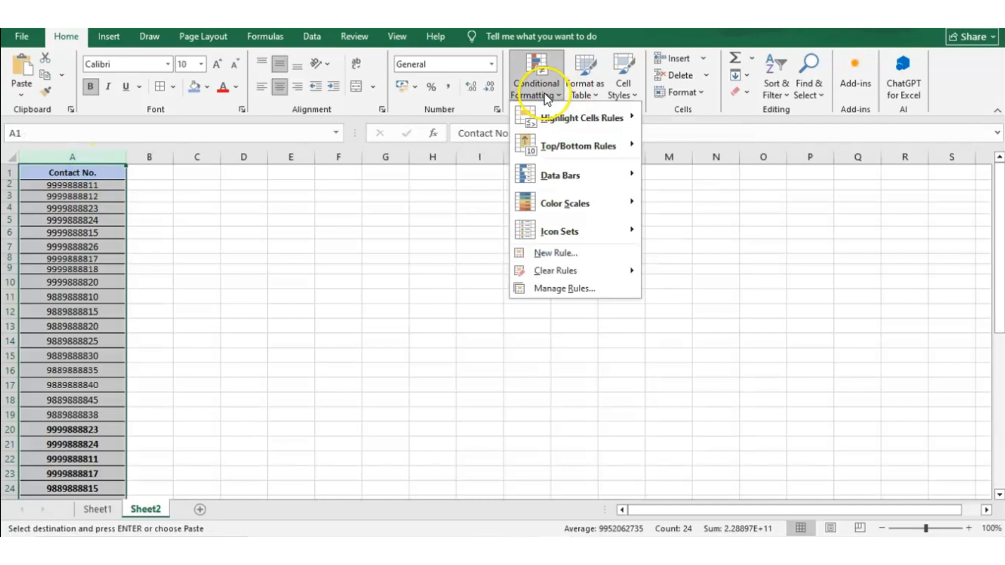
{"action": "left_click", "coordinate": [164, 206]}
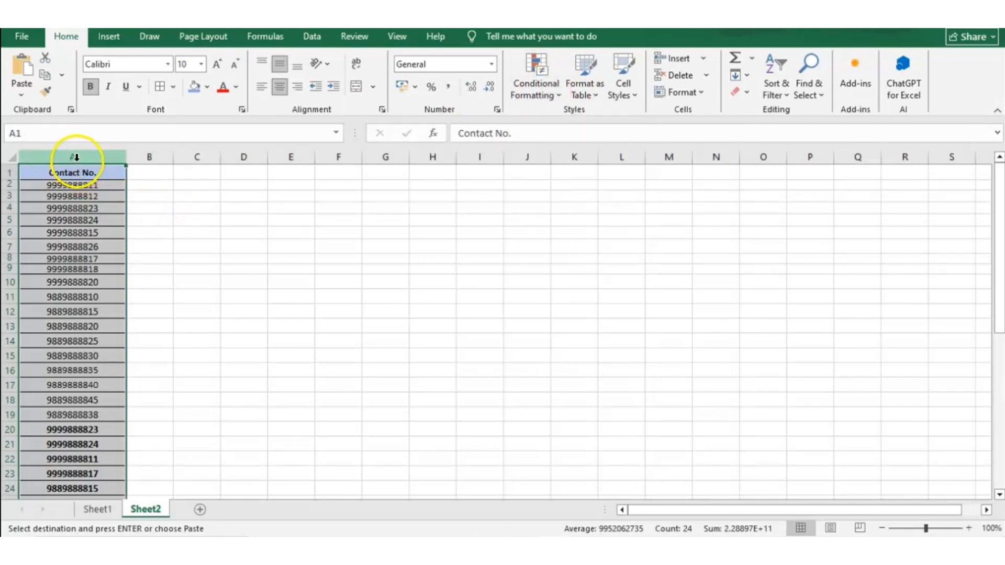
{"action": "left_click", "coordinate": [548, 97]}
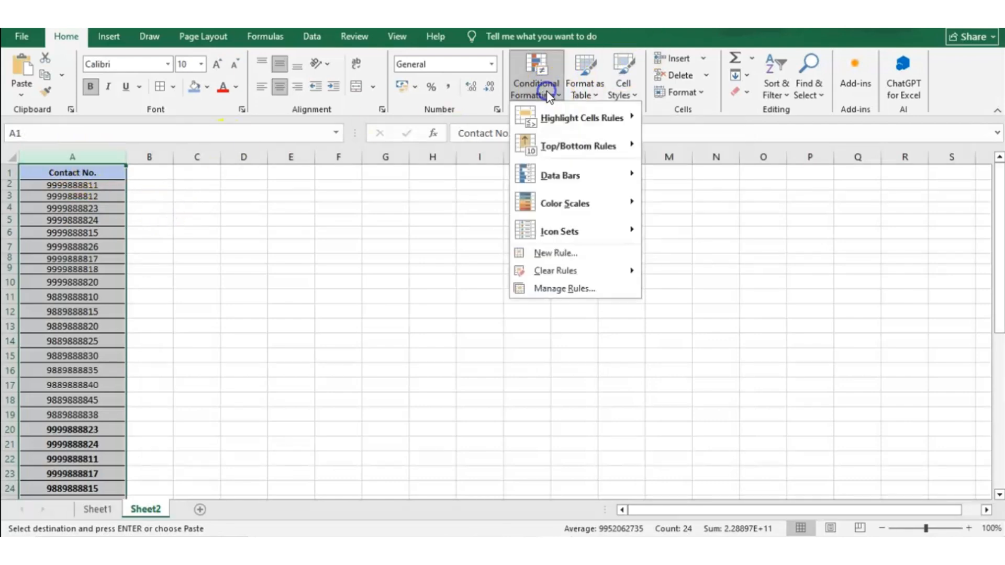
{"action": "mouse_move", "coordinate": [562, 116]}
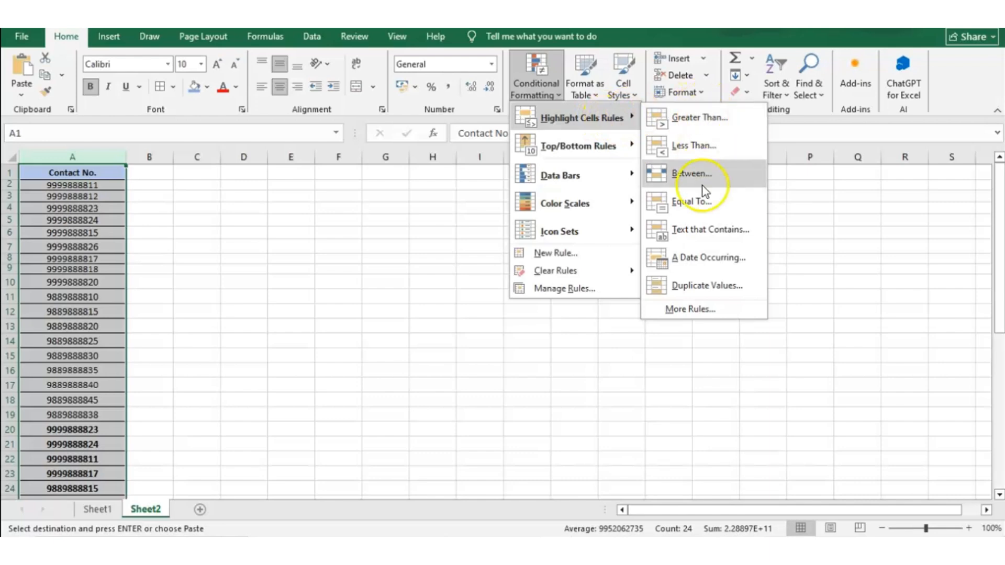
{"action": "left_click", "coordinate": [691, 285]}
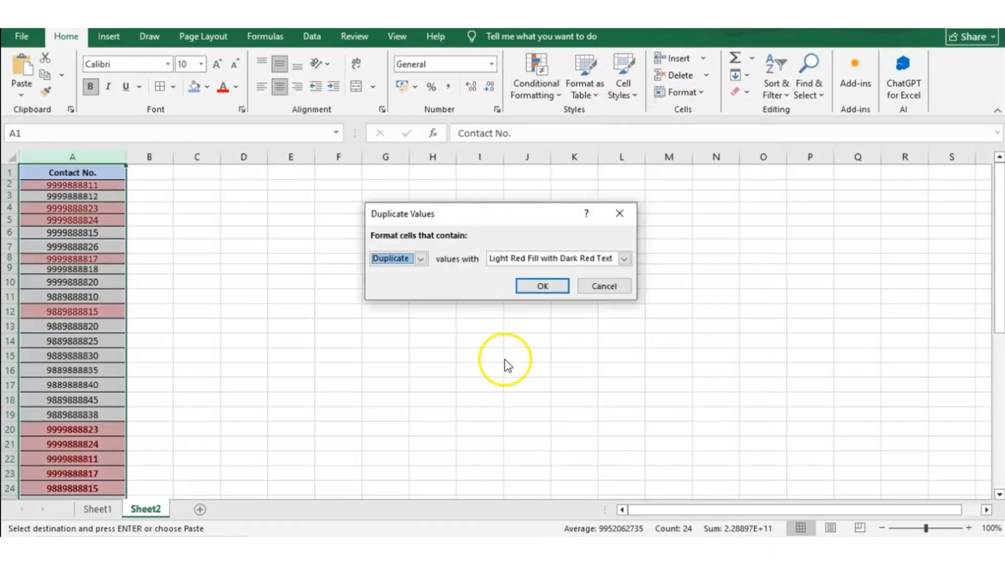
{"action": "left_click", "coordinate": [540, 293]}
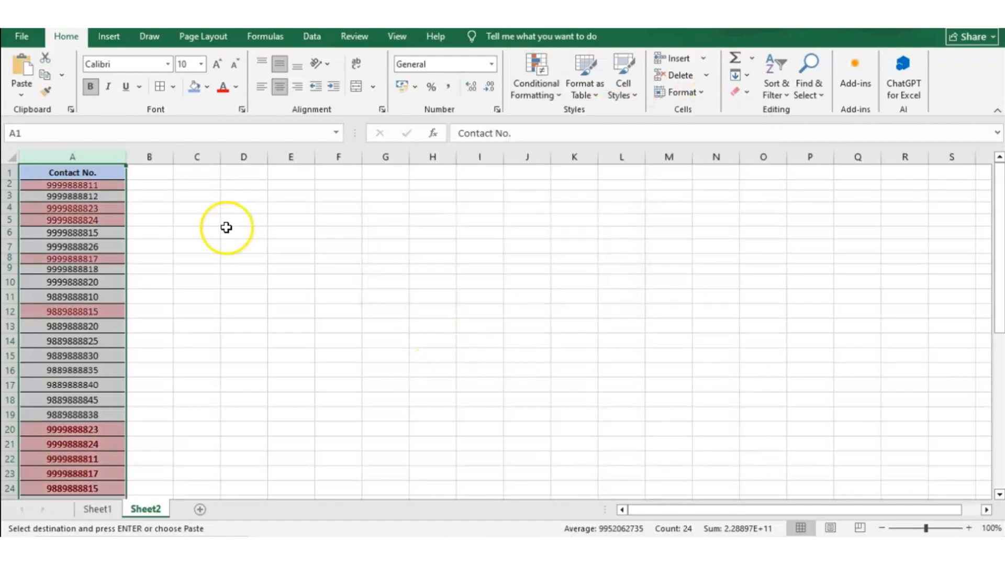
Step: Select rows 2 and 22, and rows 4 and 20, to compare the highlighted contact numbers in each pair
{"action": "left_click", "coordinate": [79, 189]}
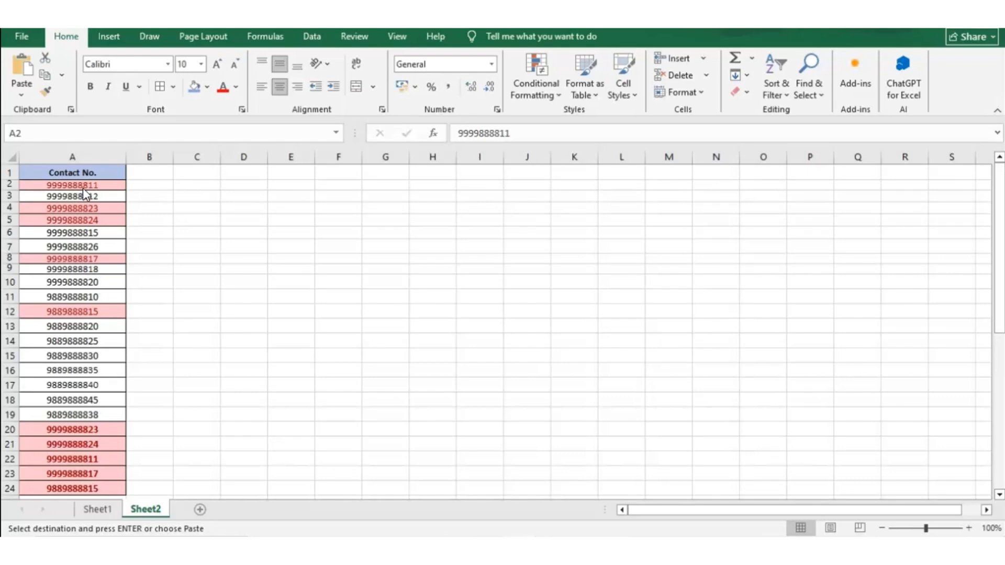
{"action": "left_click", "coordinate": [10, 185]}
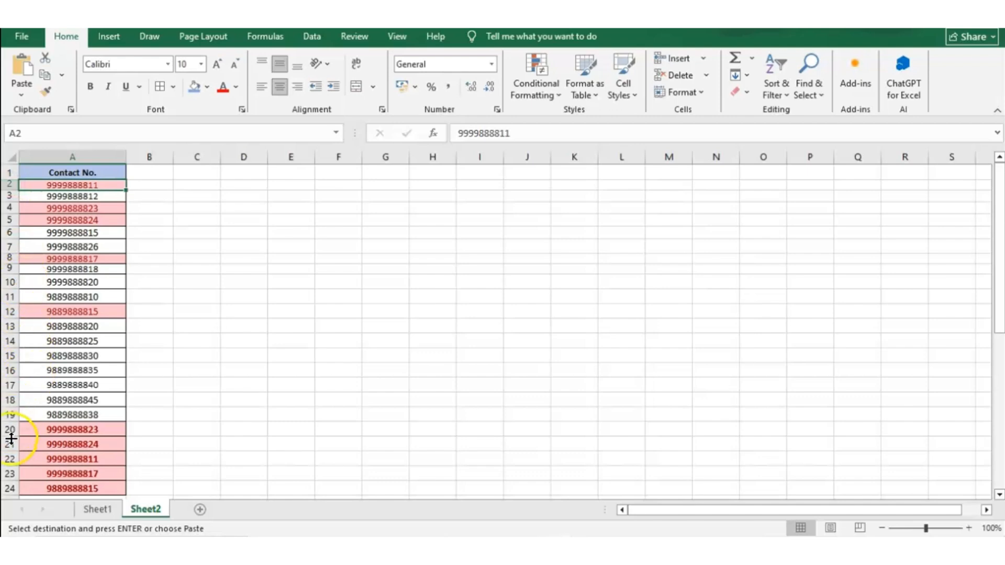
{"action": "left_click", "coordinate": [10, 459], "text": "ctrl"}
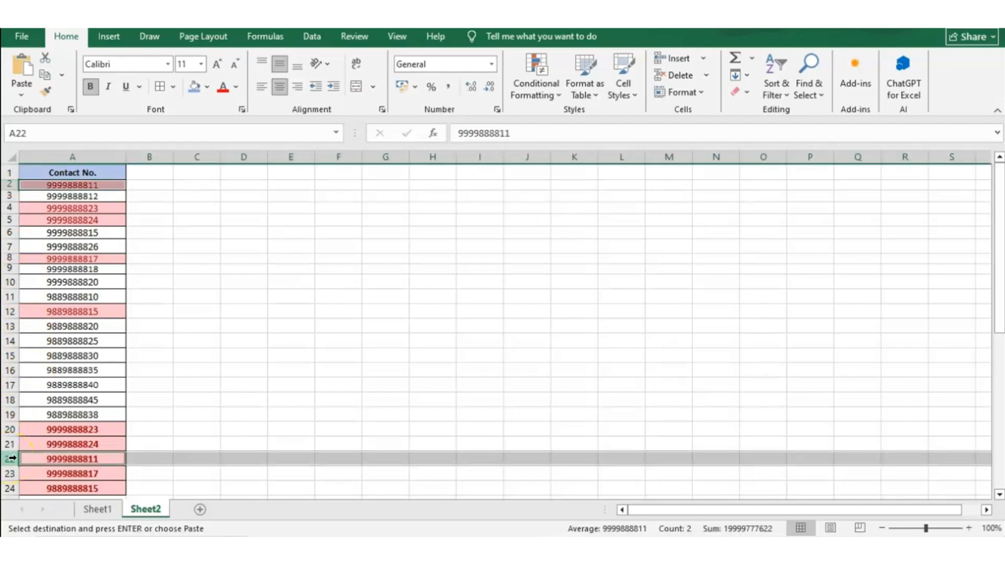
{"action": "left_click", "coordinate": [10, 207]}
{"action": "left_click", "coordinate": [11, 429], "text": "ctrl"}
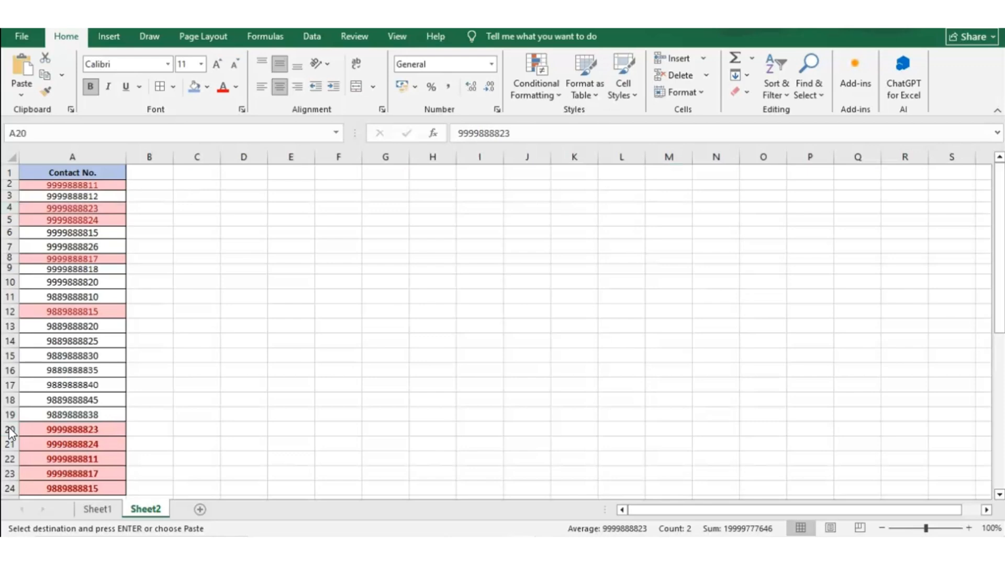
{"action": "left_click", "coordinate": [9, 428]}
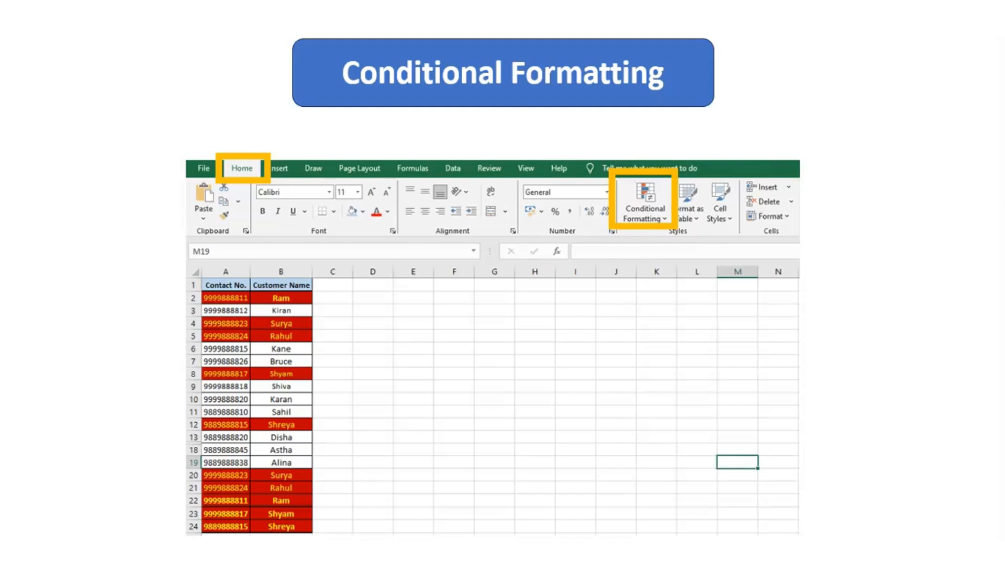
{"action": "left_click", "coordinate": [880, 102]}
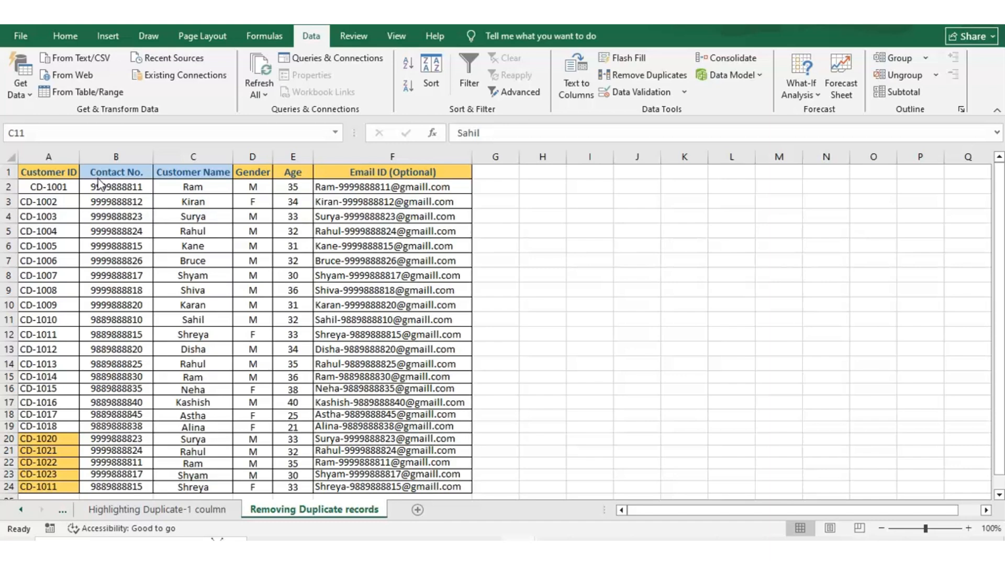
Step: Select row 2 and row 22 on the Removing Duplicate records sheet to compare the two customer records
{"action": "left_click", "coordinate": [6, 189]}
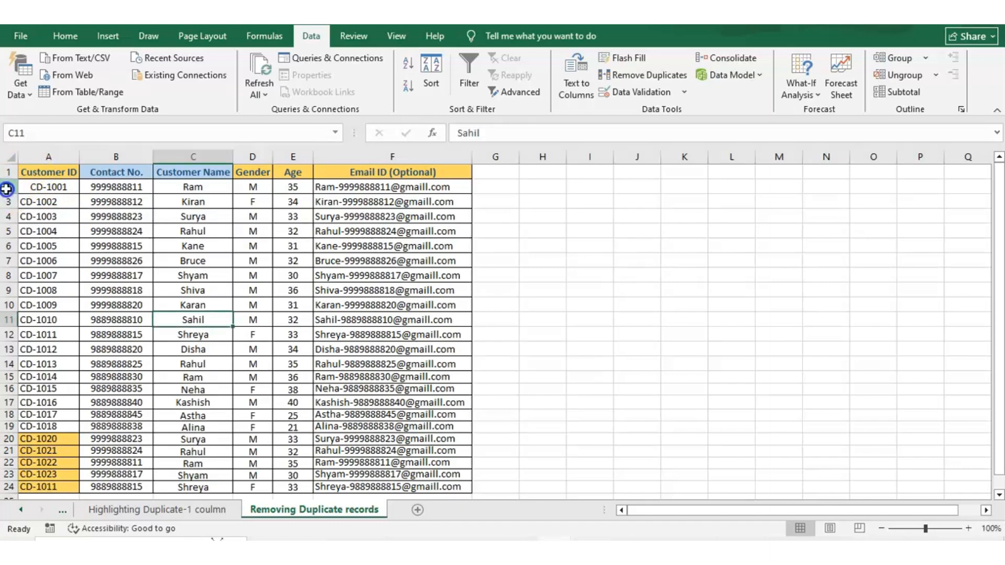
{"action": "left_click", "coordinate": [7, 189]}
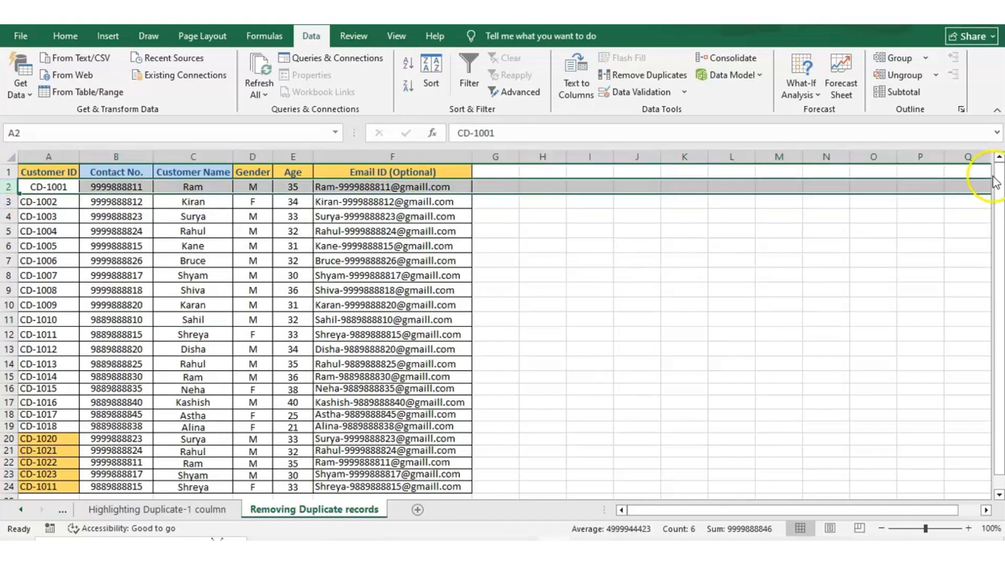
{"action": "left_click_drag", "start_coordinate": [998, 181], "coordinate": [999, 193]}
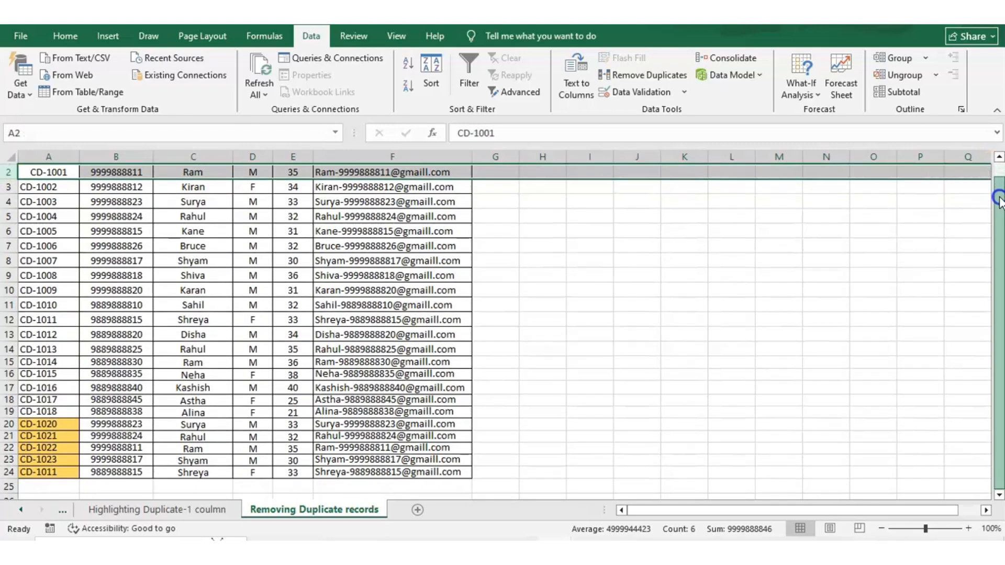
{"action": "left_click", "coordinate": [8, 447]}
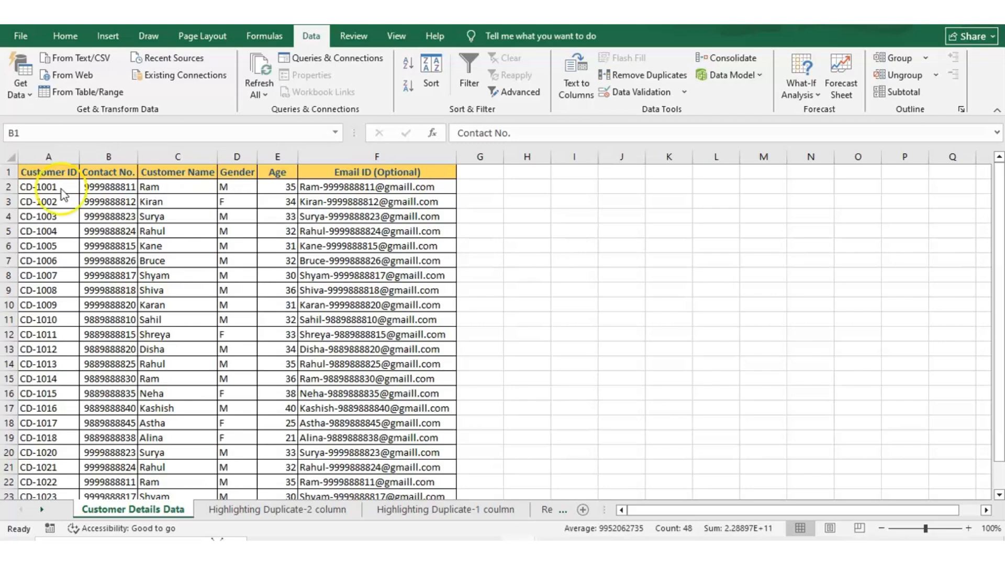
Step: Remove duplicate records from the whole Customer Details Data table, matching only on Contact No. and Customer Name
{"action": "key", "text": "ctrl+Home"}
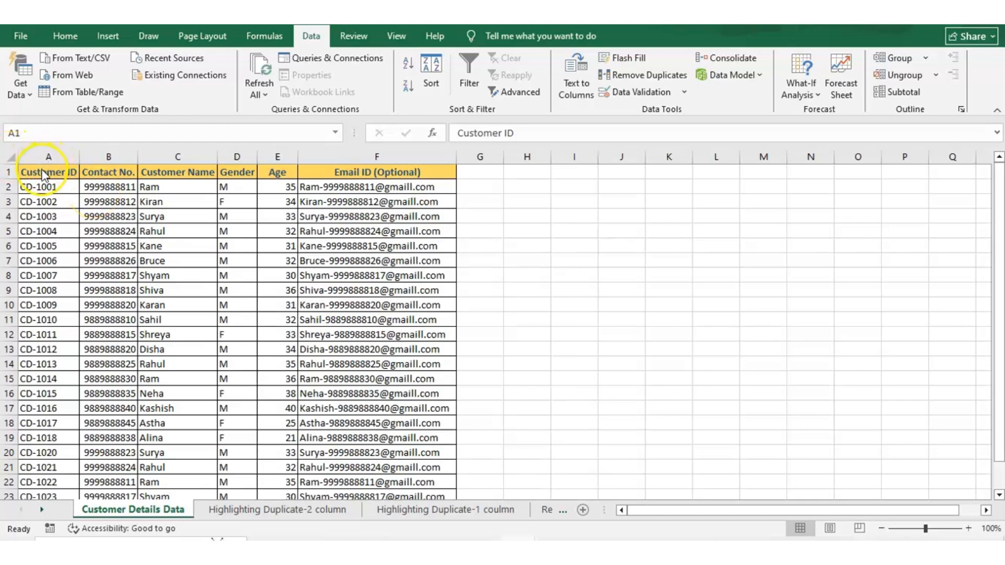
{"action": "left_click", "coordinate": [9, 159]}
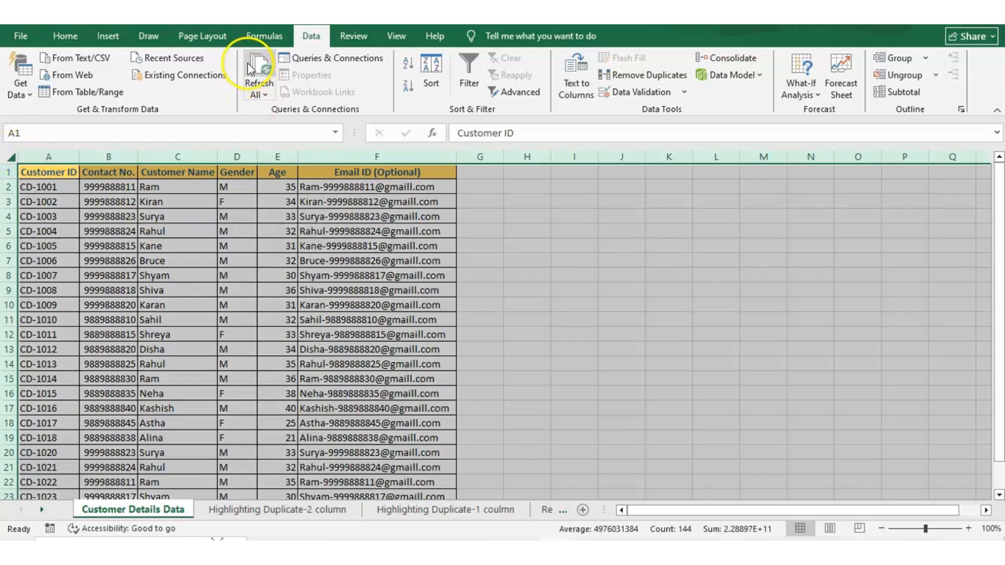
{"action": "left_click", "coordinate": [616, 78]}
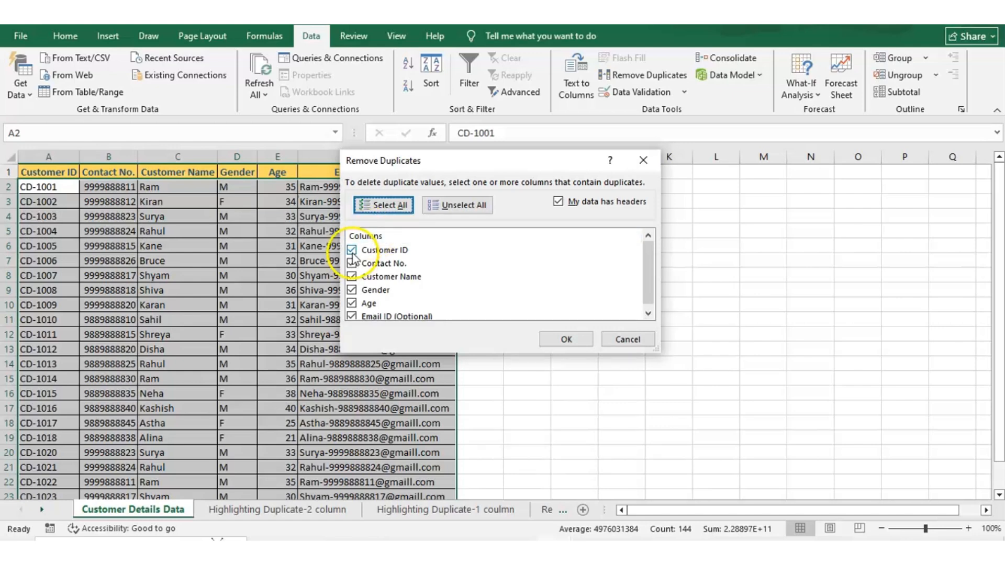
{"action": "left_click", "coordinate": [463, 206]}
{"action": "left_click", "coordinate": [463, 207]}
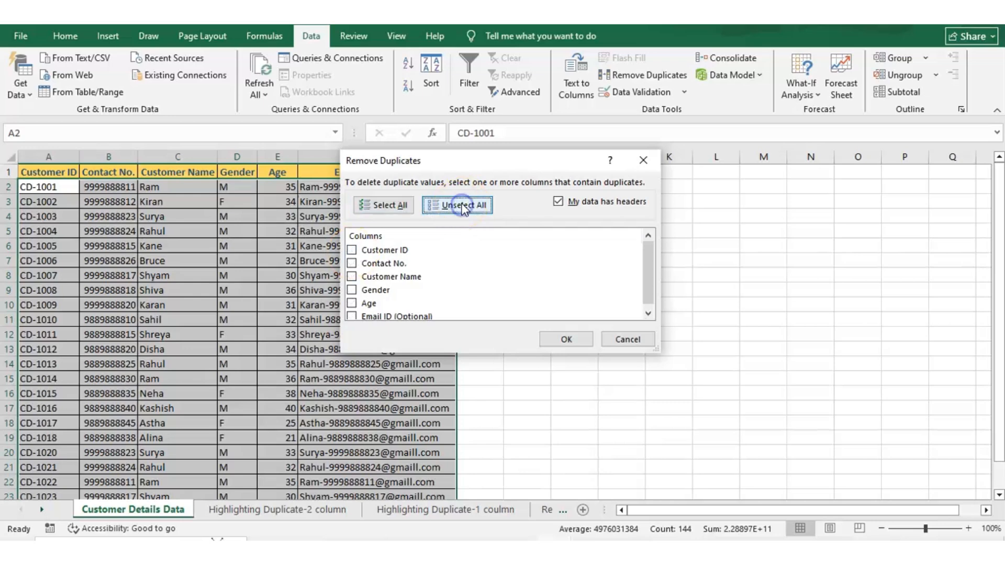
{"action": "left_click", "coordinate": [352, 265]}
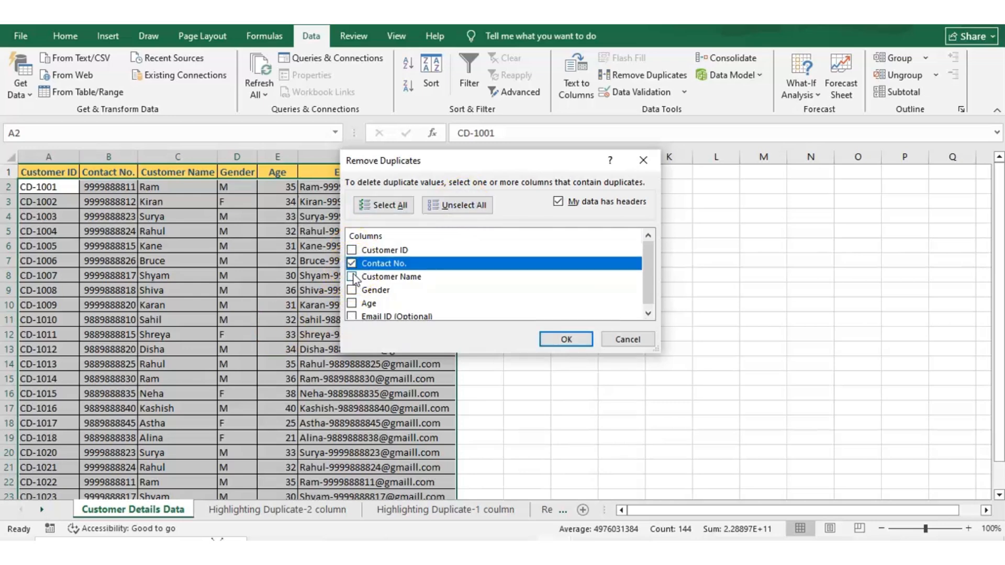
{"action": "left_click", "coordinate": [352, 278]}
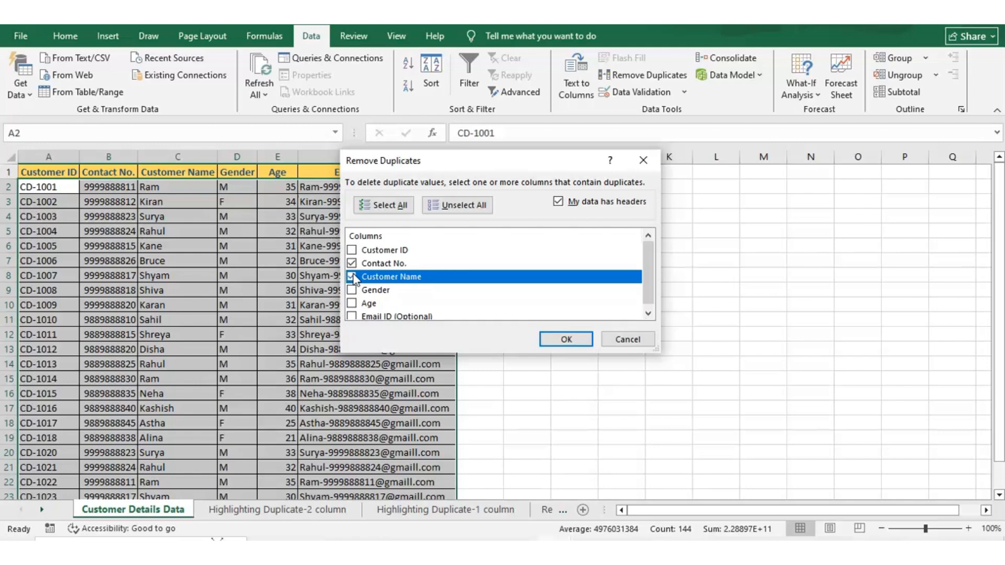
{"action": "left_click", "coordinate": [567, 343]}
{"action": "left_click", "coordinate": [565, 341]}
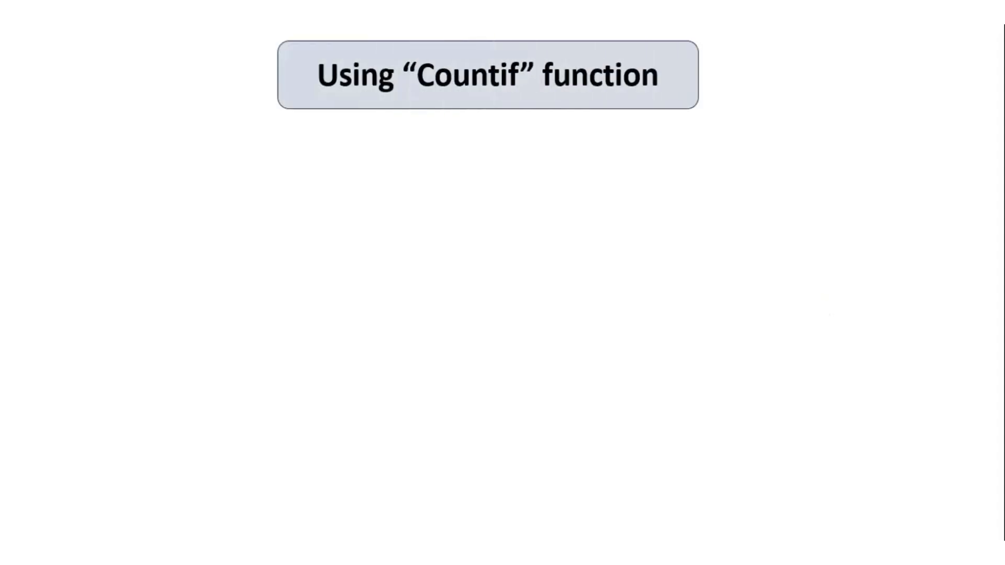
{"action": "left_click", "coordinate": [799, 301]}
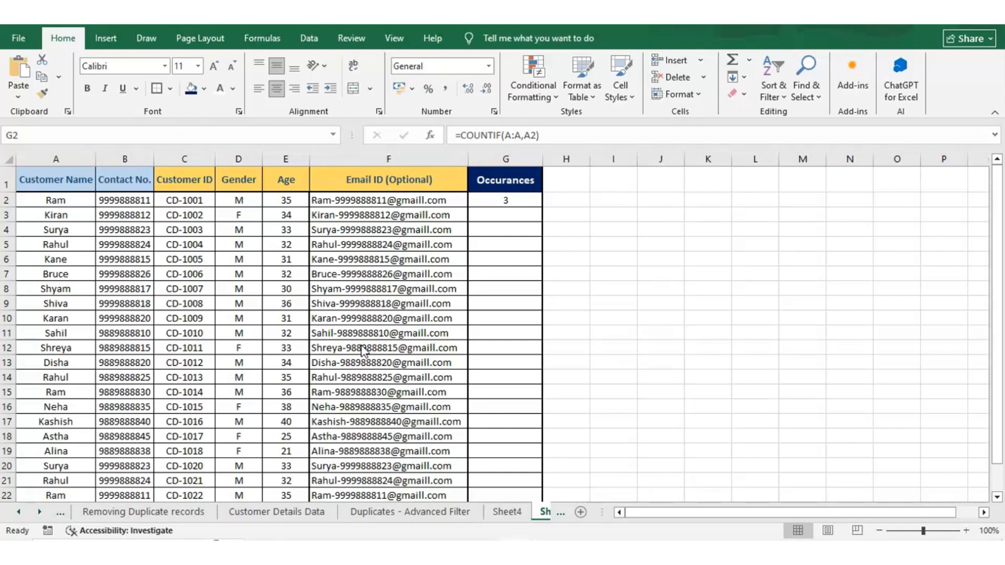
Step: Examine the =COUNTIF(A:A,A2) formula in G2, checking its Customer Name column range and its criteria cell
{"action": "left_click", "coordinate": [45, 157]}
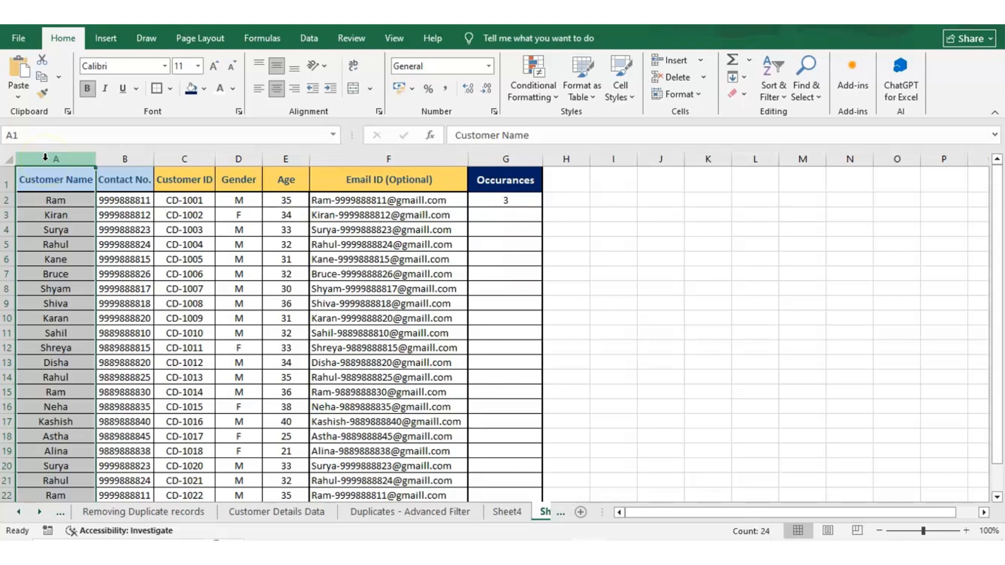
{"action": "key", "text": "Right"}
{"action": "key", "text": "Right"}
{"action": "key", "text": "Right"}
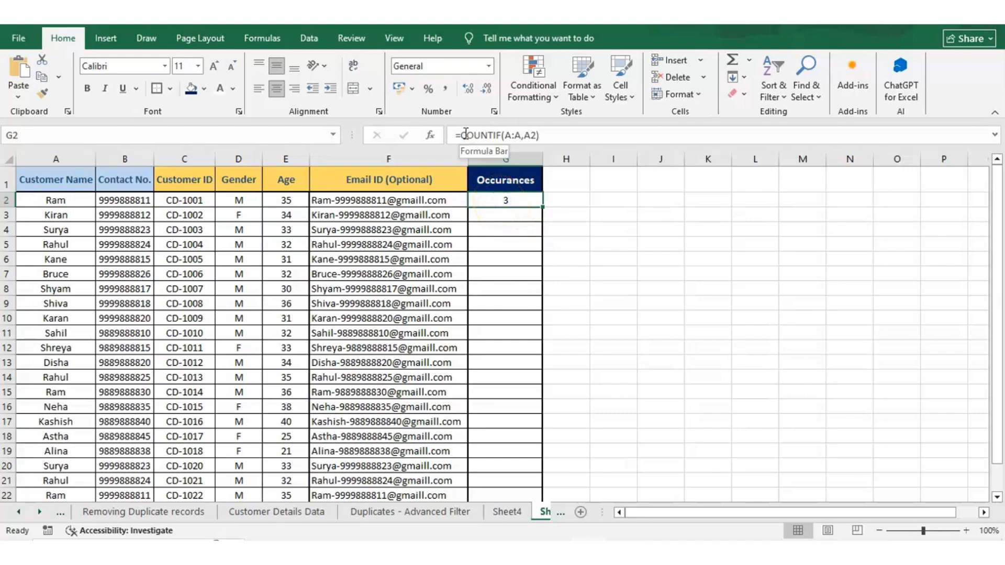
{"action": "double_click", "coordinate": [486, 135]}
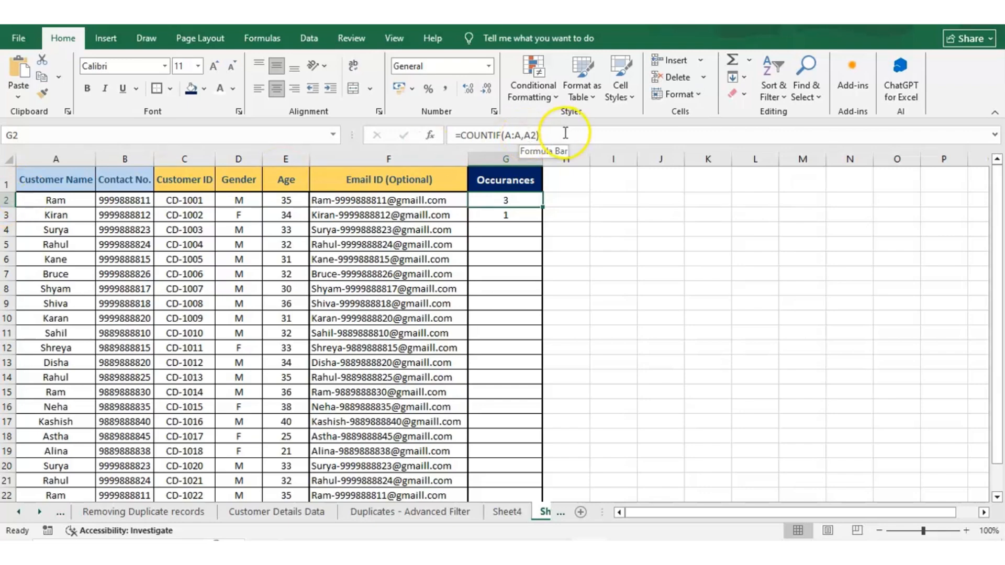
{"action": "left_click", "coordinate": [531, 136]}
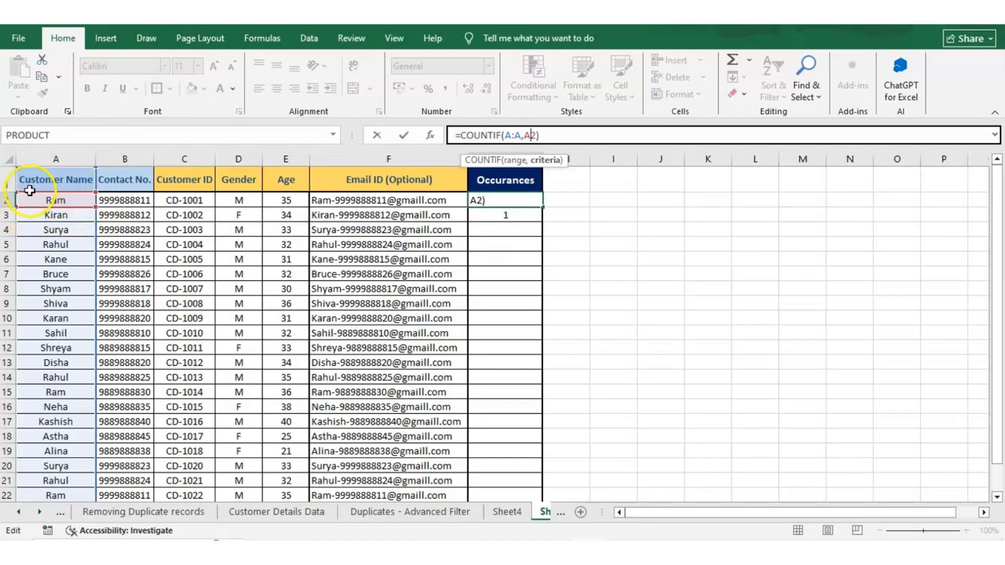
{"action": "key", "text": "Return"}
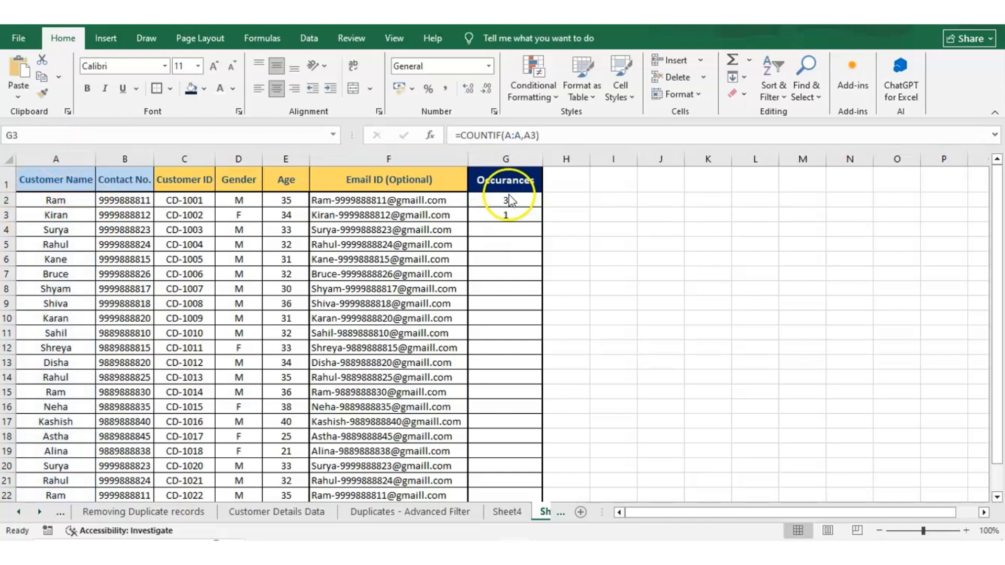
{"action": "left_click", "coordinate": [508, 200]}
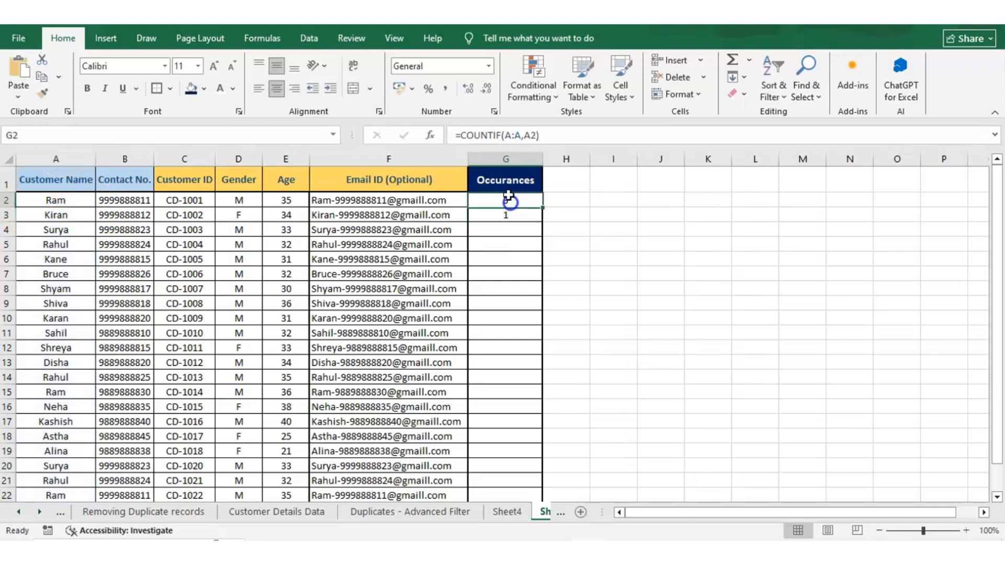
Step: Select rows 2, 15 and 22 together, and row 3 on its own, to check the records behind the counts in G2 and G3
{"action": "left_click", "coordinate": [8, 200]}
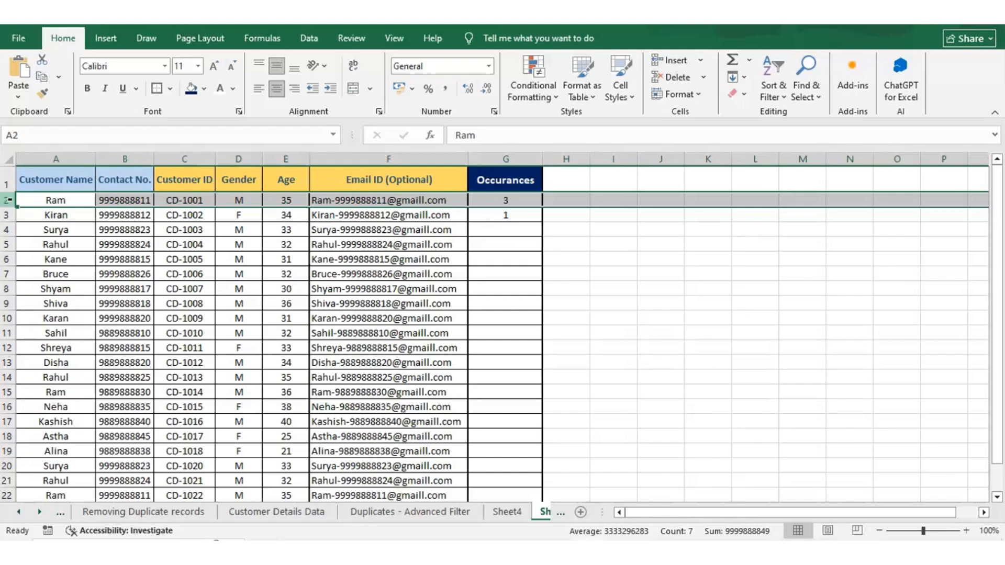
{"action": "left_click", "coordinate": [6, 393], "text": "ctrl"}
{"action": "left_click", "coordinate": [7, 495], "text": "ctrl"}
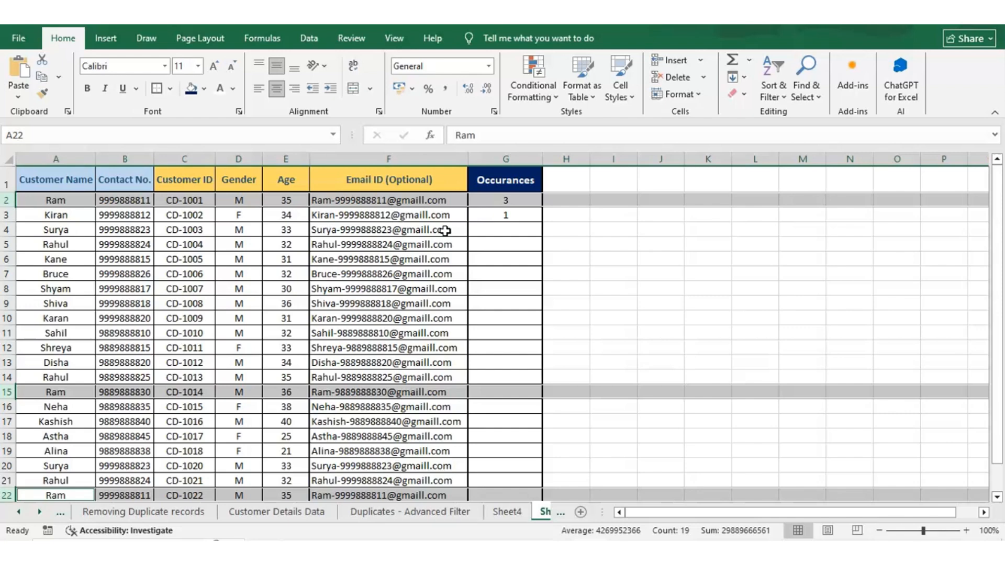
{"action": "left_click", "coordinate": [11, 216]}
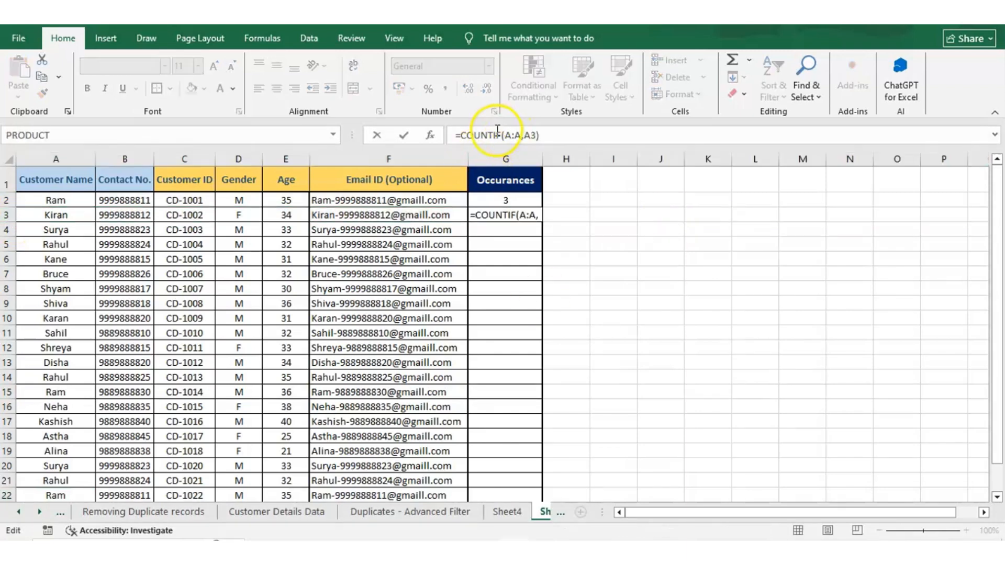
Step: Examine the =COUNTIF(A:A,A3) formula in G3 and go through the Customer Name column to check how often the name in A3 occurs
{"action": "left_click", "coordinate": [498, 135]}
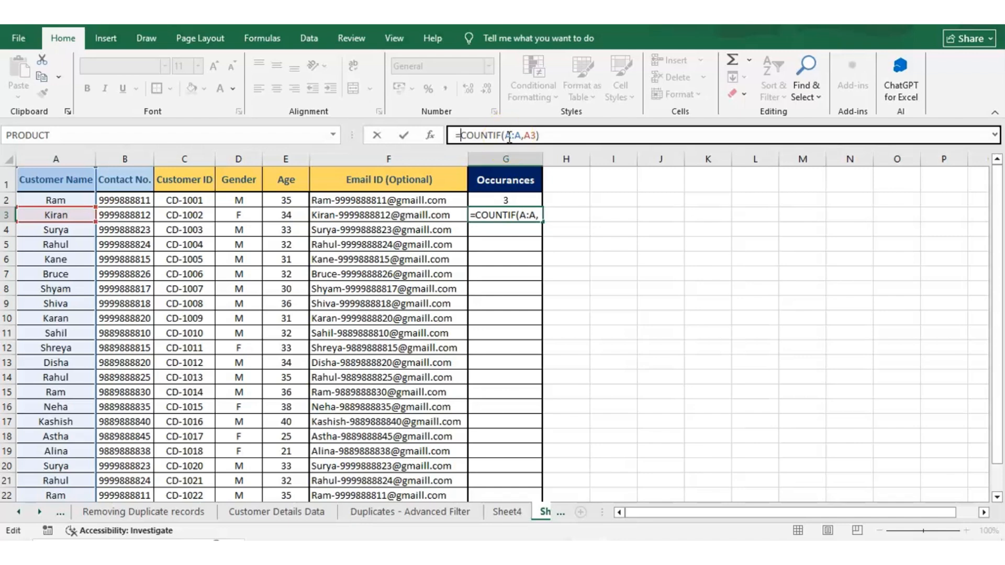
{"action": "key", "text": "ctrl+Return"}
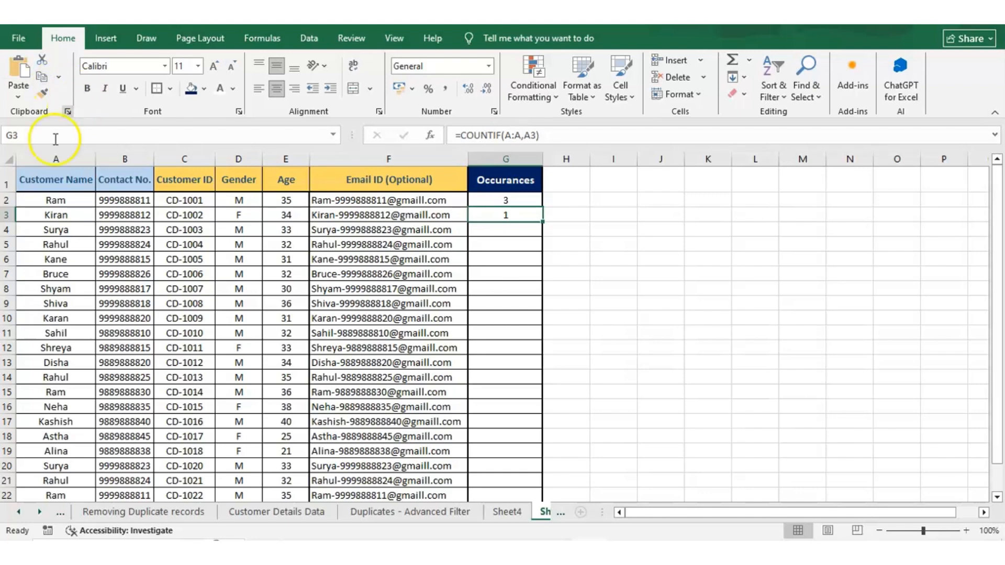
{"action": "left_click", "coordinate": [39, 199]}
{"action": "key", "text": "Down"}
{"action": "key", "text": "Down"}
{"action": "key", "text": "Down"}
{"action": "key", "text": "Down"}
{"action": "key", "text": "Down"}
{"action": "key", "text": "Down"}
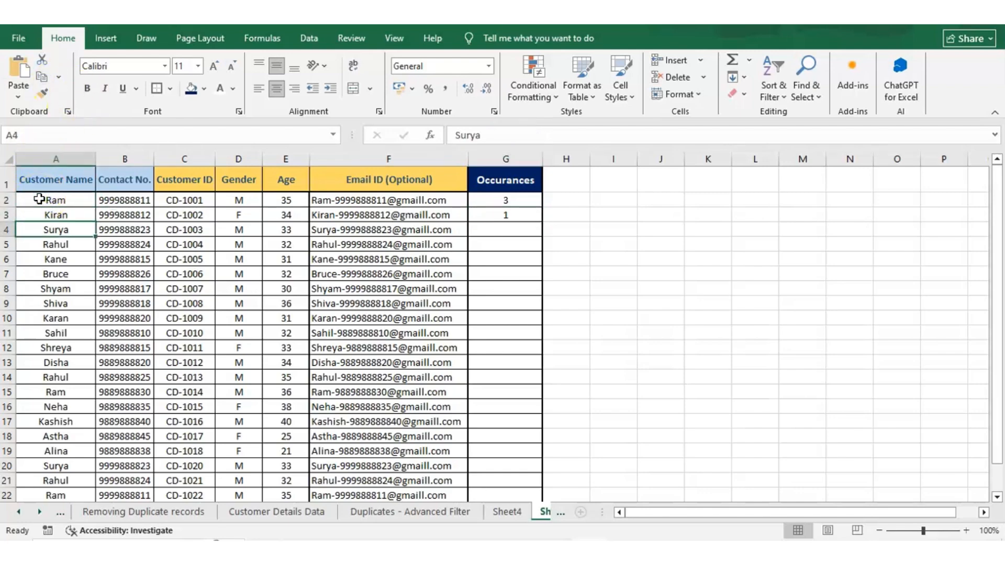
{"action": "key", "text": "Down"}
{"action": "key", "text": "Down"}
{"action": "key", "text": "Down"}
{"action": "key", "text": "Down"}
{"action": "key", "text": "Down"}
{"action": "key", "text": "Down"}
{"action": "key", "text": "Down"}
{"action": "key", "text": "Down"}
{"action": "key", "text": "Down"}
{"action": "key", "text": "Down"}
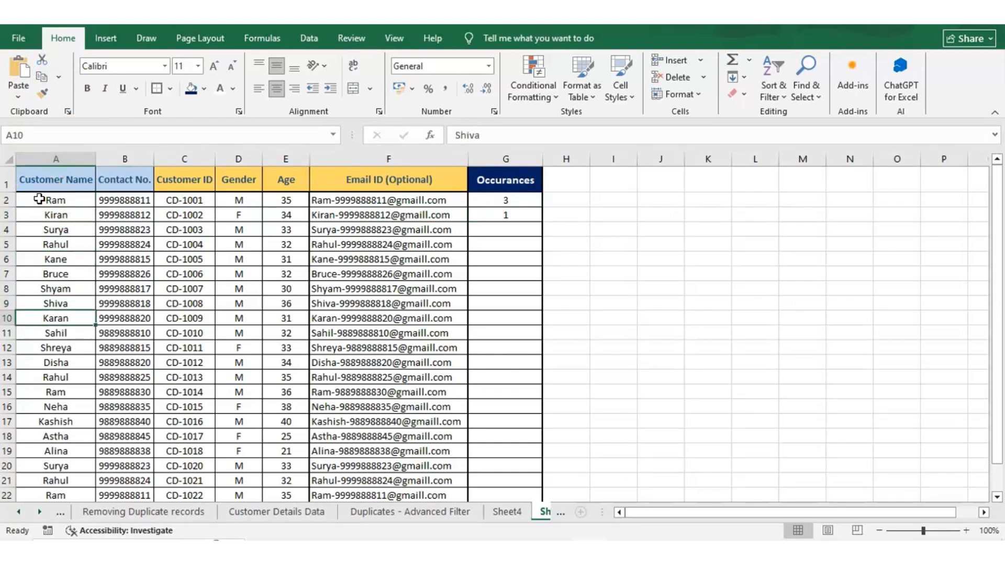
{"action": "key", "text": "Down"}
{"action": "key", "text": "Down"}
{"action": "key", "text": "Down"}
{"action": "key", "text": "Down"}
{"action": "key", "text": "Down"}
{"action": "key", "text": "Down"}
{"action": "key", "text": "Down"}
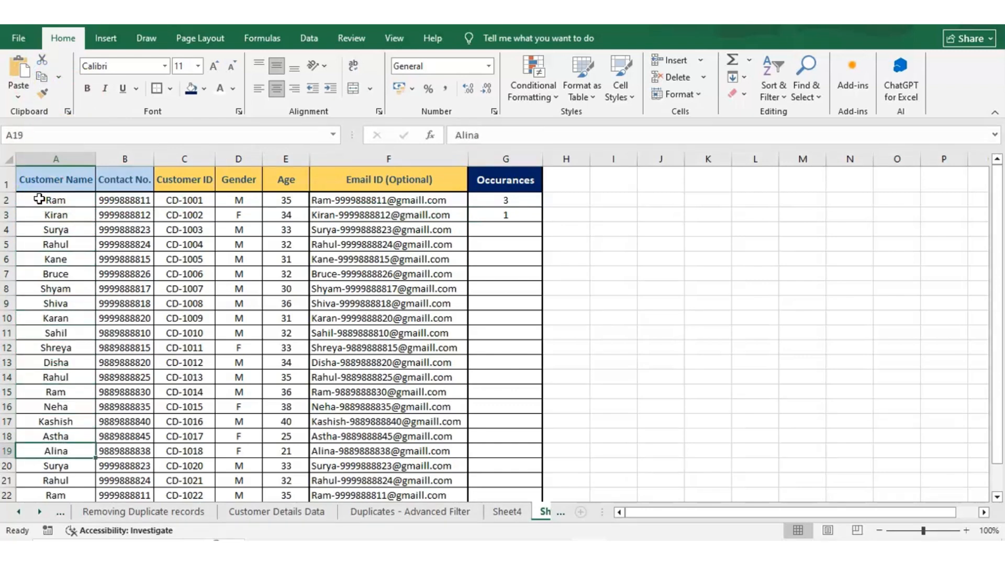
{"action": "key", "text": "Up"}
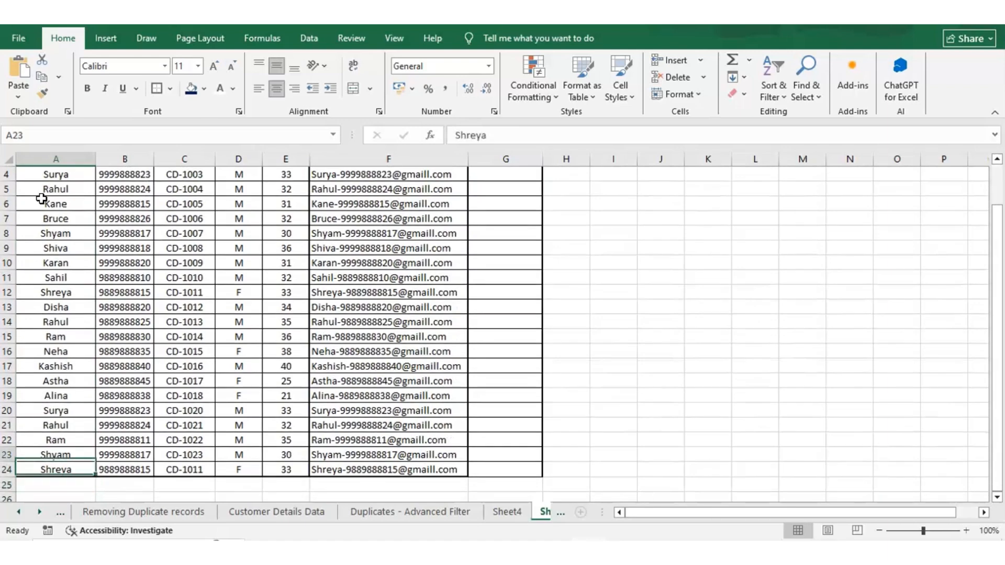
{"action": "key", "text": "ctrl+Up"}
{"action": "key", "text": "Down"}
{"action": "key", "text": "Down"}
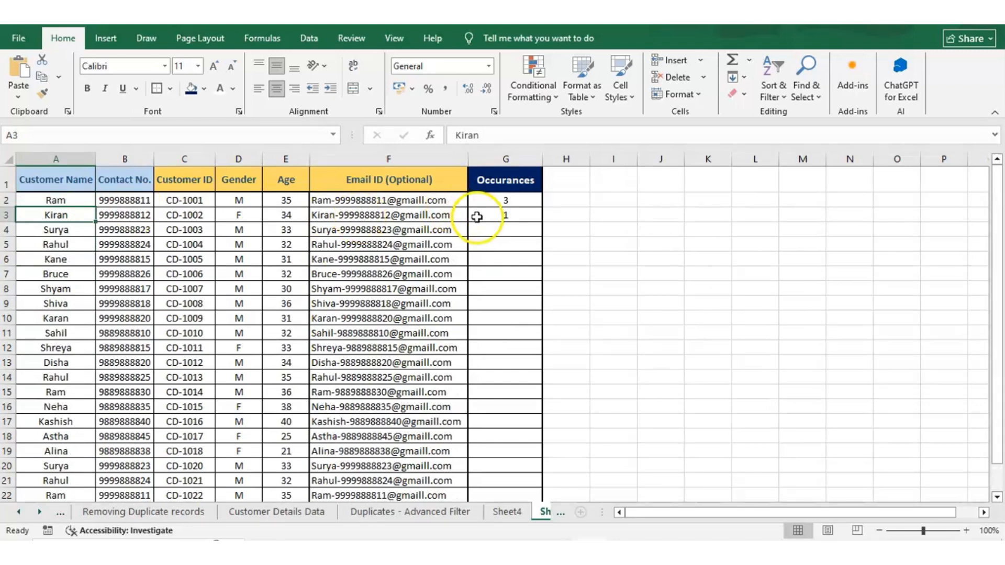
Step: Fill the COUNTIF formula from G3 down the Occurances column and check the counts for rows 3, 4 and 2
{"action": "left_click", "coordinate": [477, 218]}
{"action": "double_click", "coordinate": [541, 222]}
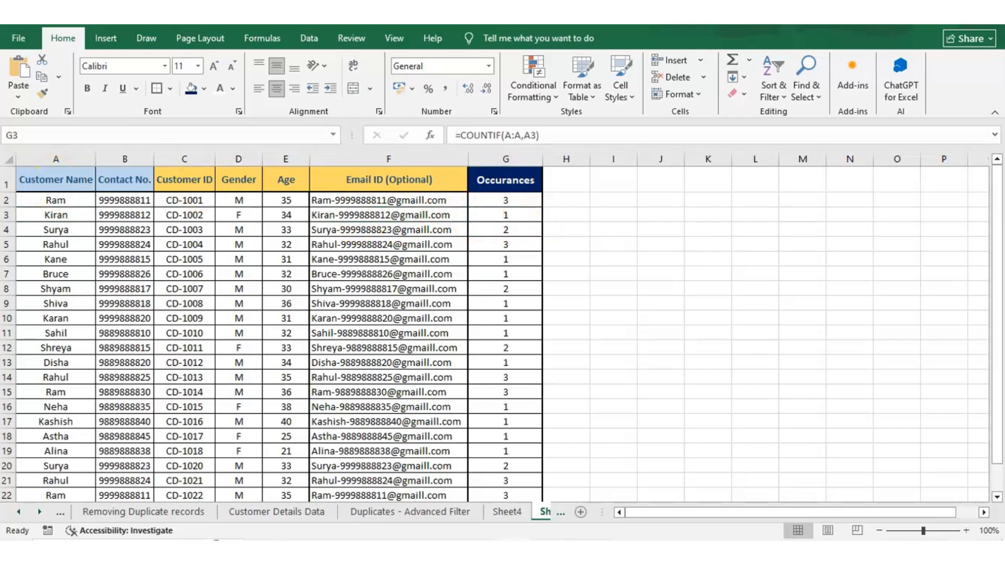
{"action": "left_click", "coordinate": [7, 215]}
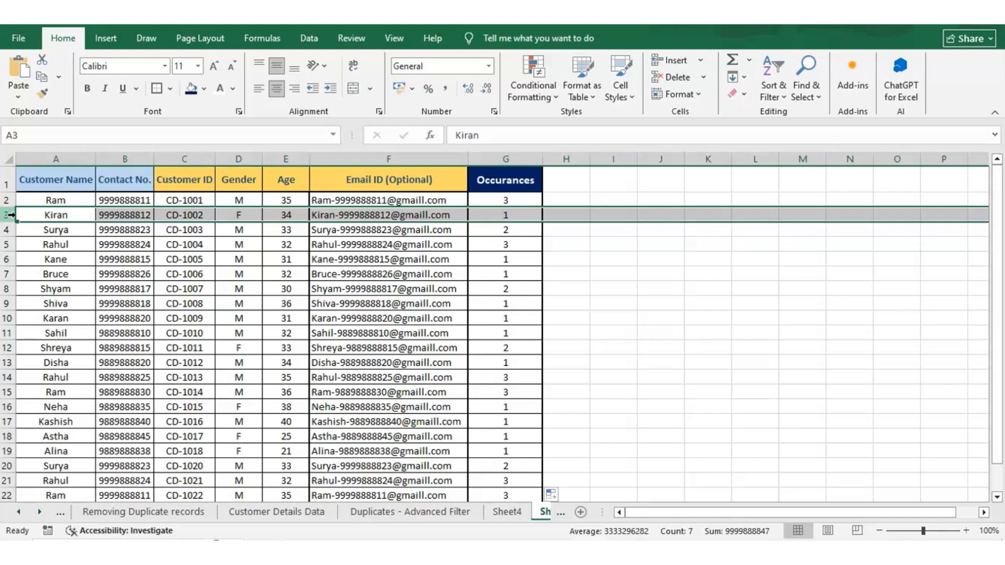
{"action": "left_click", "coordinate": [9, 230]}
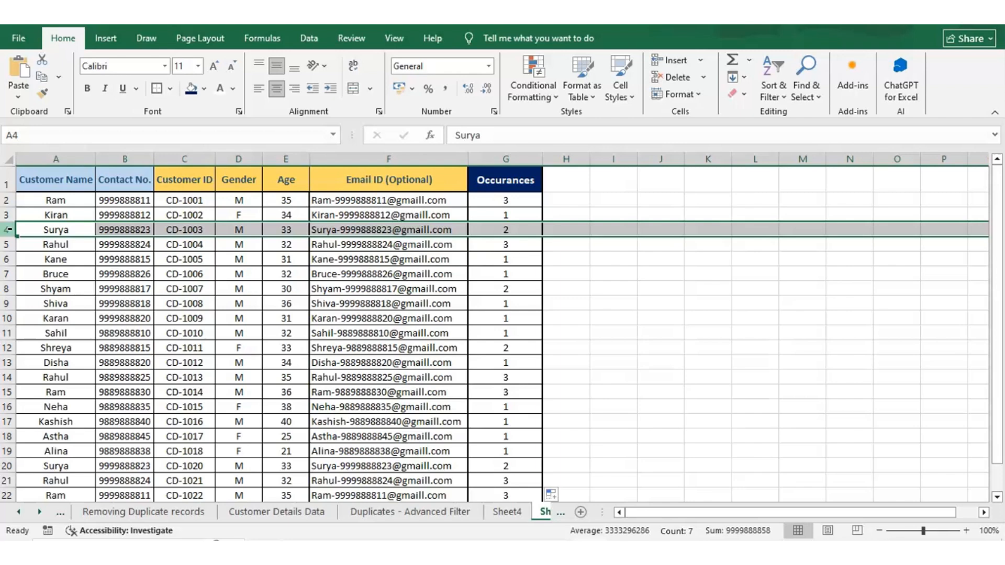
{"action": "left_click", "coordinate": [8, 200]}
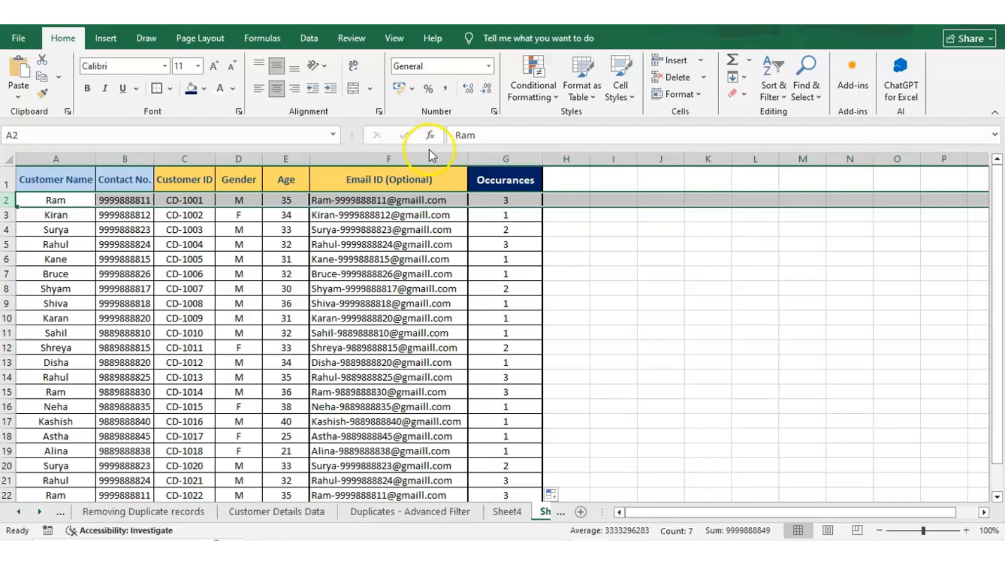
Step: Add filters to the header row and filter the Occurances column to show only records with a count of 1
{"action": "left_click", "coordinate": [494, 184]}
{"action": "key", "text": "ctrl+shift+l"}
{"action": "left_click", "coordinate": [536, 185]}
{"action": "left_click", "coordinate": [399, 377]}
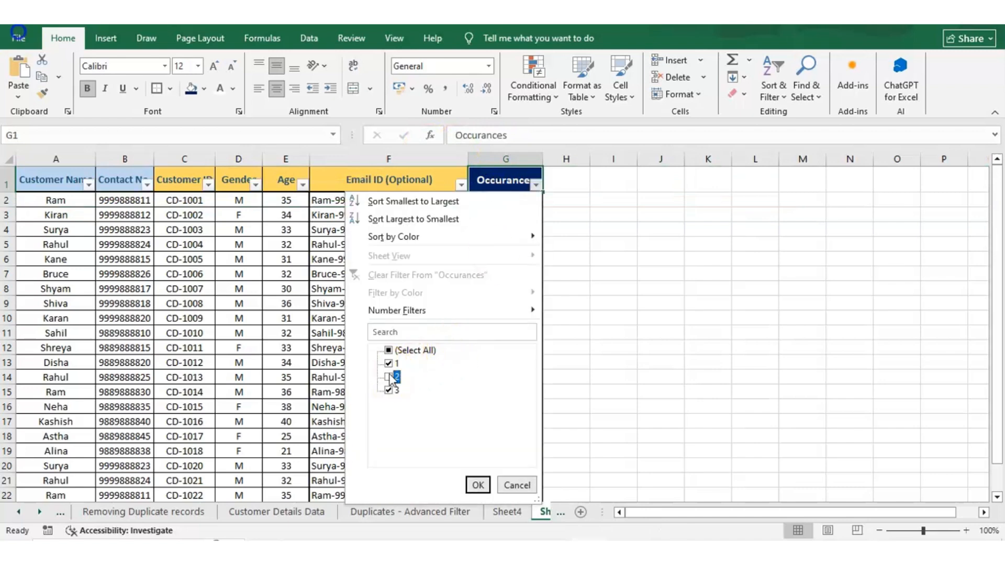
{"action": "left_click", "coordinate": [393, 390]}
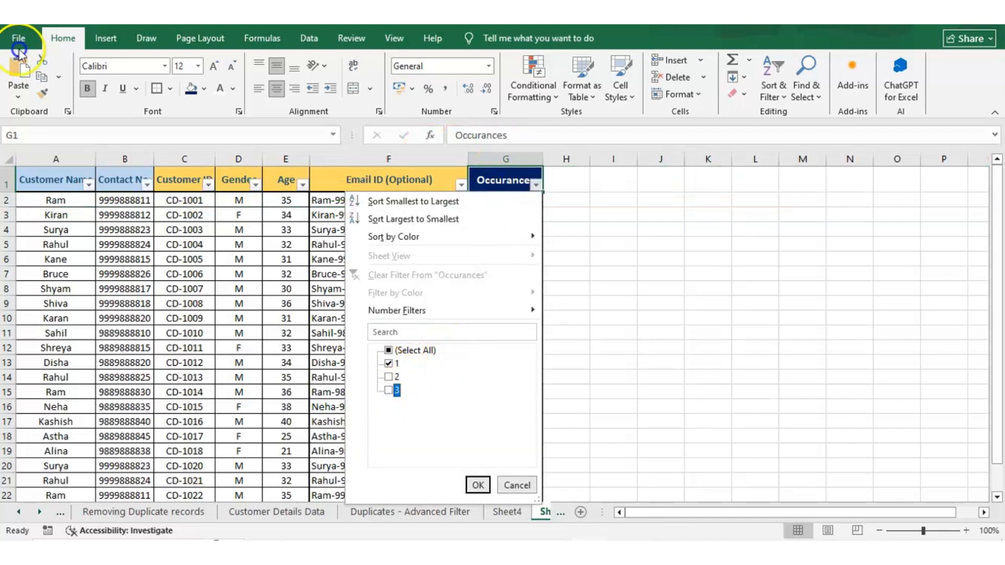
{"action": "left_click", "coordinate": [479, 485]}
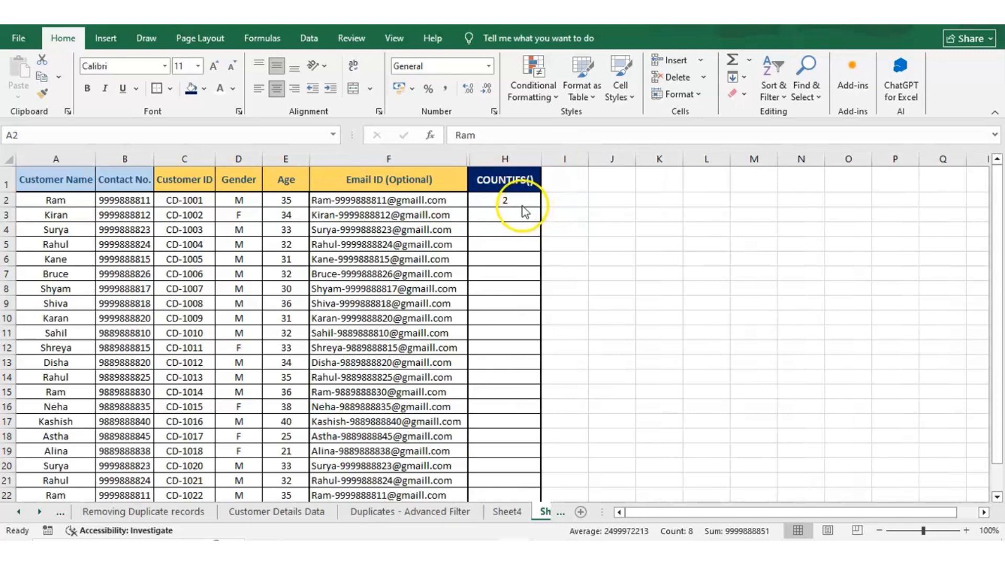
Step: Examine the =COUNTIFS(A:A,A2,B:B,B2) formula in H2, checking the function name and its argument syntax
{"action": "key", "text": "shift+space"}
{"action": "left_click", "coordinate": [521, 203]}
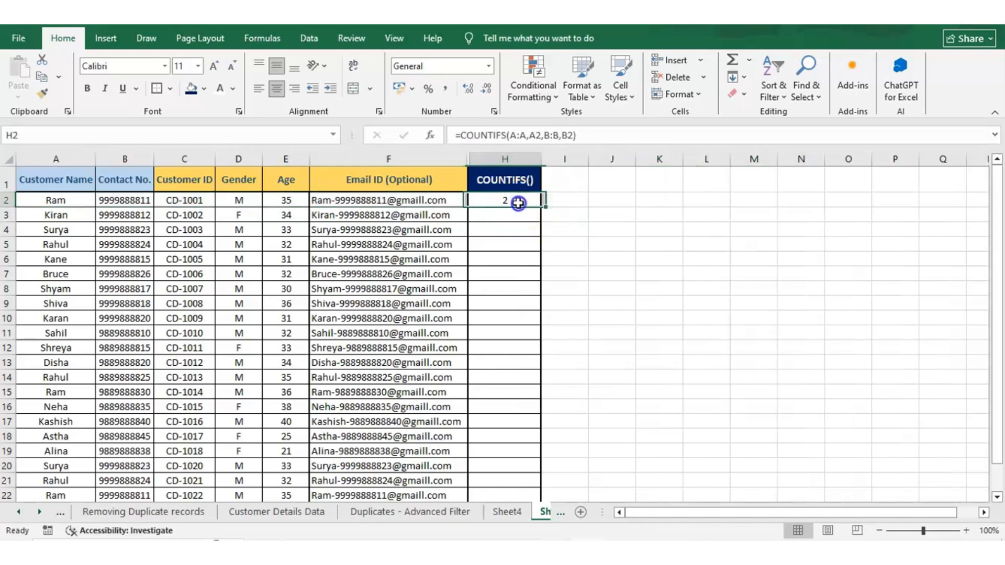
{"action": "double_click", "coordinate": [521, 203]}
{"action": "left_click_drag", "start_coordinate": [506, 137], "coordinate": [460, 132]}
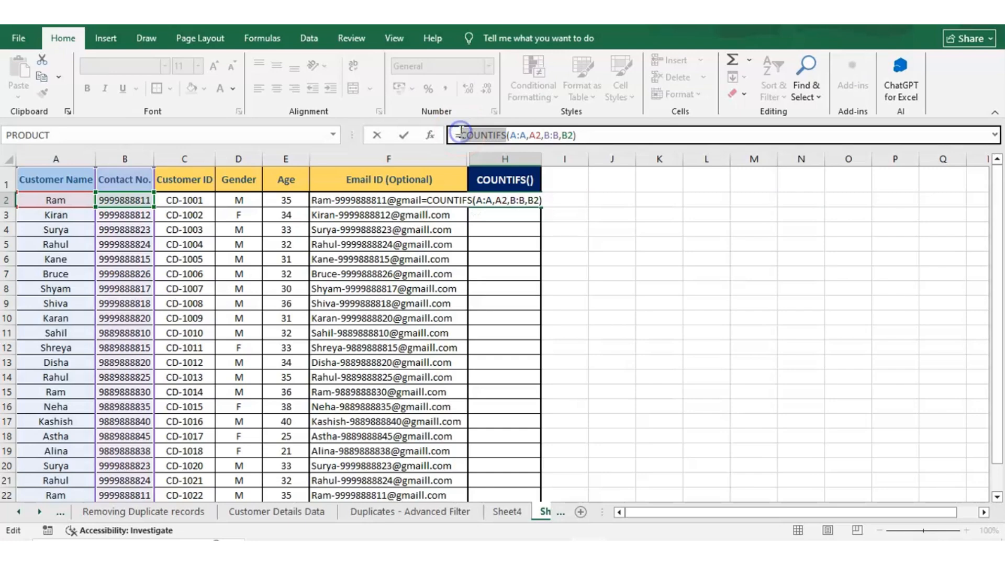
{"action": "left_click", "coordinate": [507, 138]}
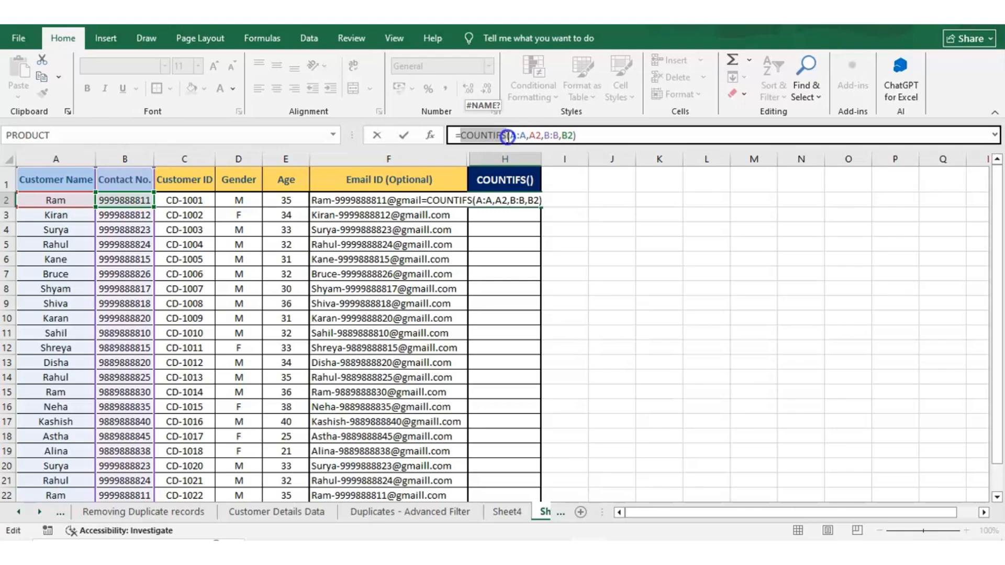
{"action": "right_click", "coordinate": [507, 136]}
{"action": "left_click", "coordinate": [508, 134]}
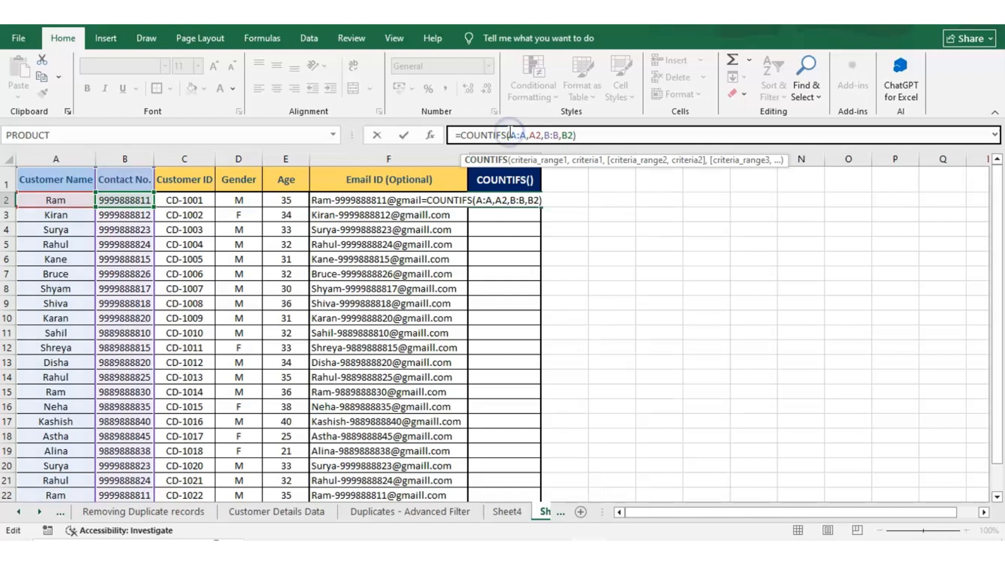
Step: Check the range and criteria arguments of the COUNTIFS formula in H2, keeping A2 as the first criterion
{"action": "left_click", "coordinate": [79, 157]}
{"action": "left_click", "coordinate": [542, 136]}
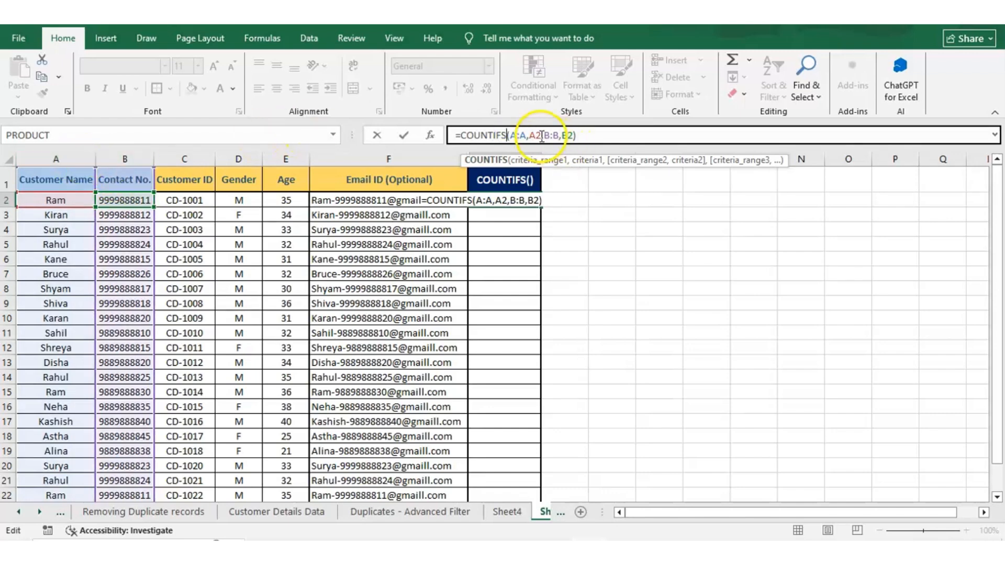
{"action": "left_click", "coordinate": [541, 135]}
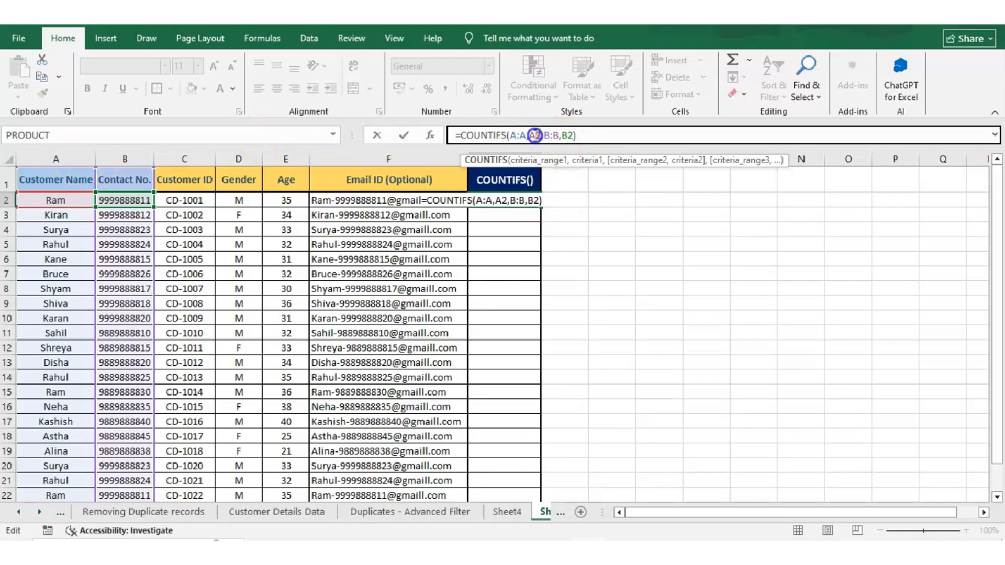
{"action": "double_click", "coordinate": [535, 136]}
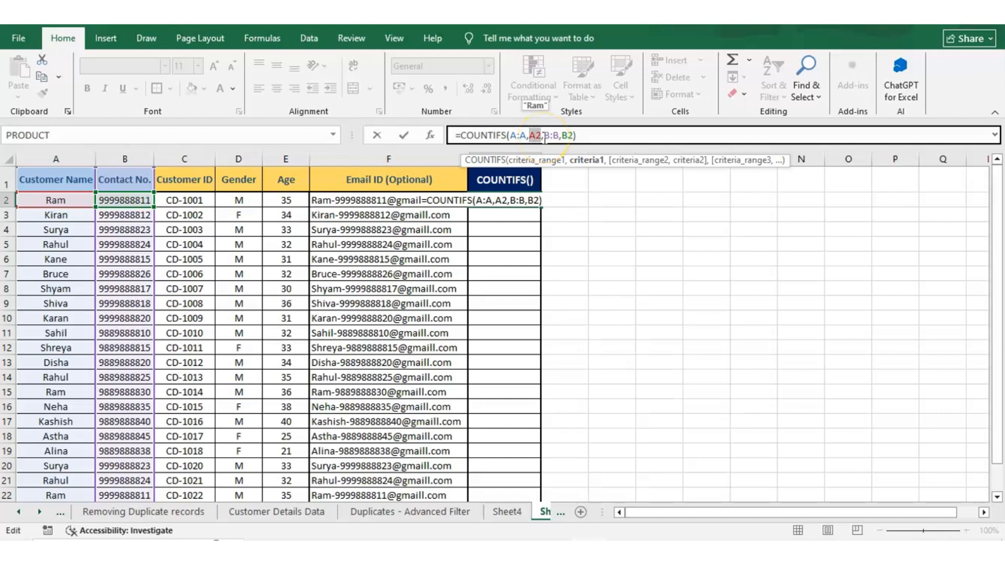
{"action": "left_click", "coordinate": [141, 156]}
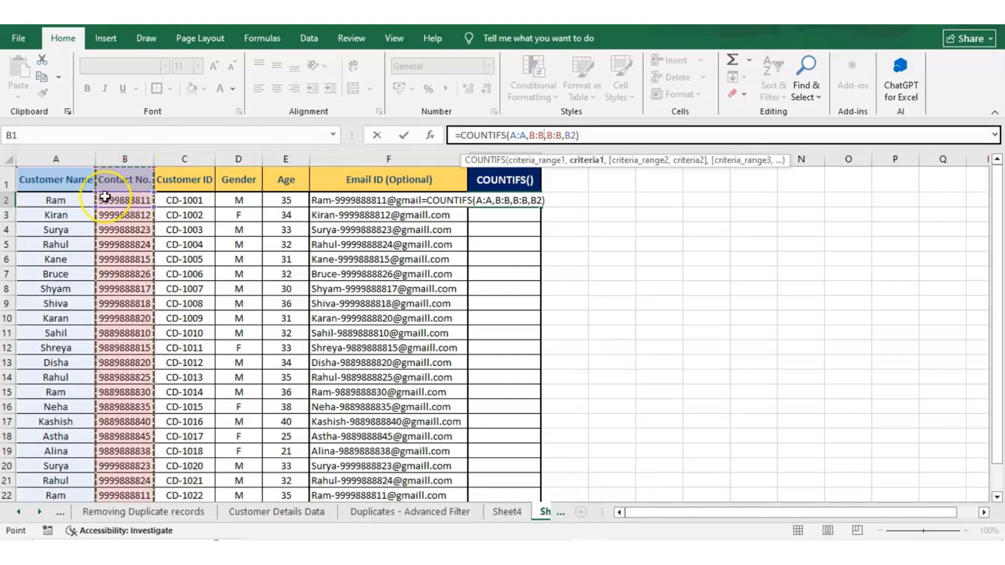
{"action": "left_click", "coordinate": [79, 199]}
{"action": "key", "text": "Return"}
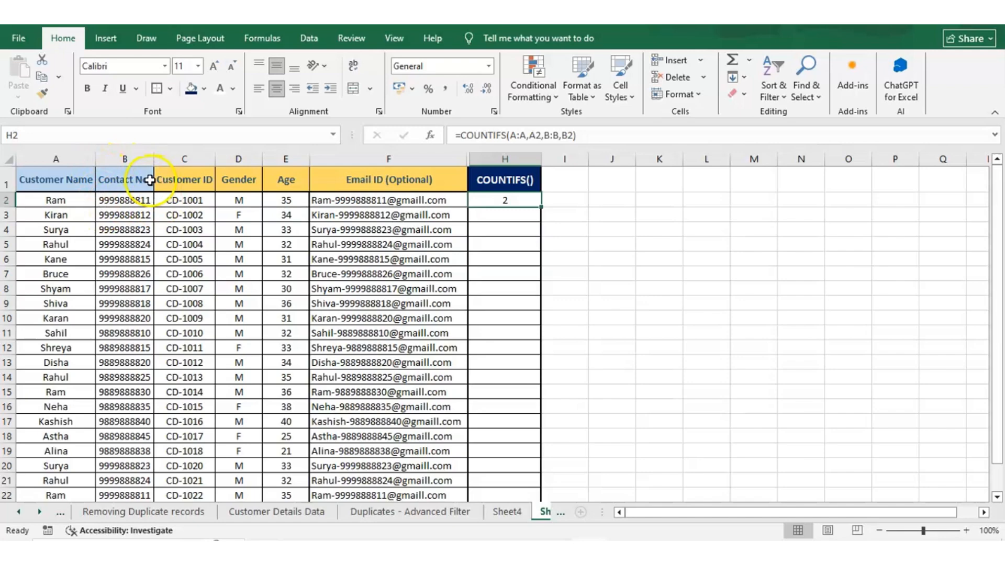
Step: Select rows 2 and 22 together, and row 15 on its own, to check the records against the count in H2
{"action": "left_click", "coordinate": [31, 201]}
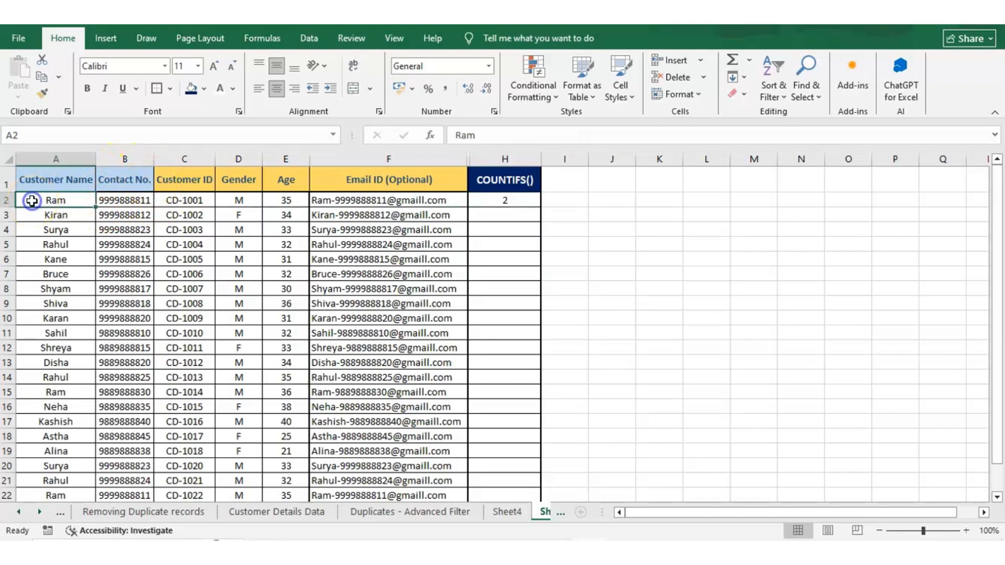
{"action": "key", "text": "shift+space"}
{"action": "left_click", "coordinate": [21, 496]}
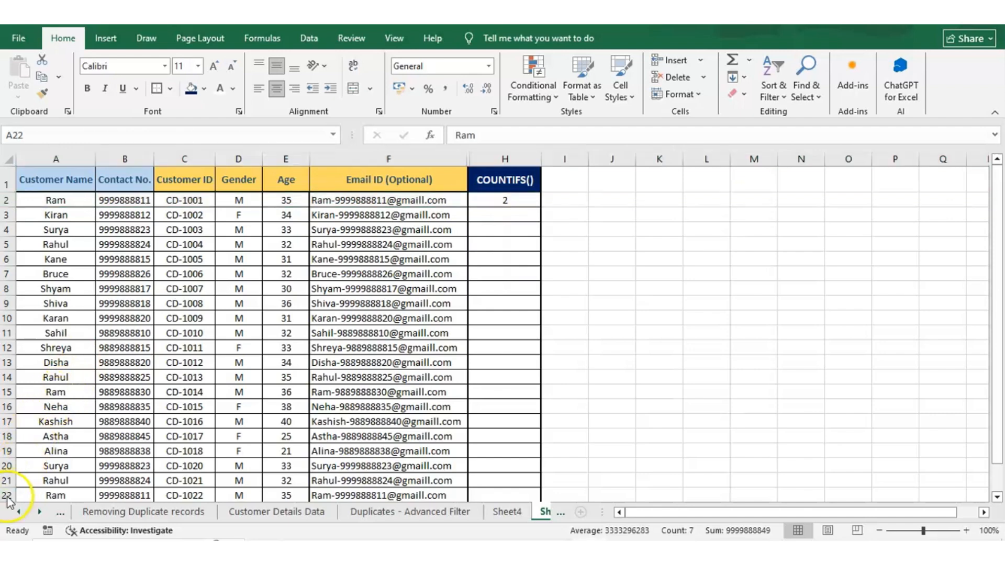
{"action": "key", "text": "shift+space"}
{"action": "left_click", "coordinate": [10, 201], "text": "ctrl"}
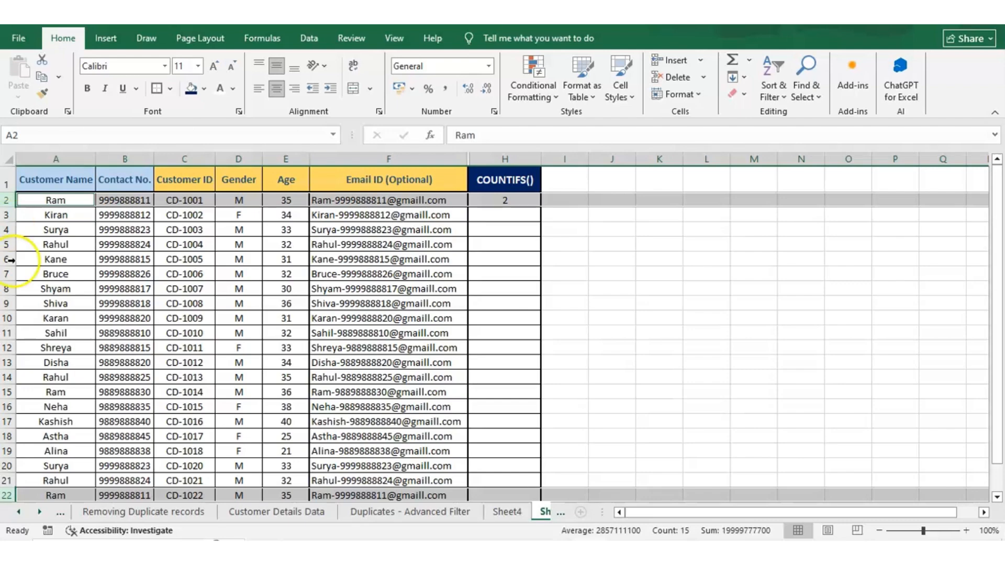
{"action": "left_click", "coordinate": [10, 391]}
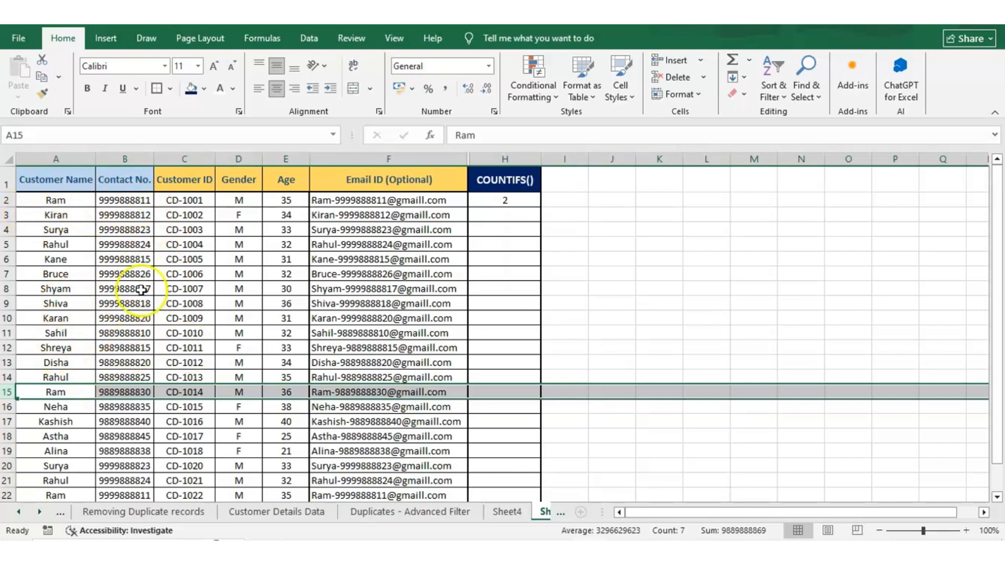
Step: Fill the COUNTIFS formula from H2 down the COUNTIFS() column and check the counts for rows 2 and 3
{"action": "left_click", "coordinate": [520, 201]}
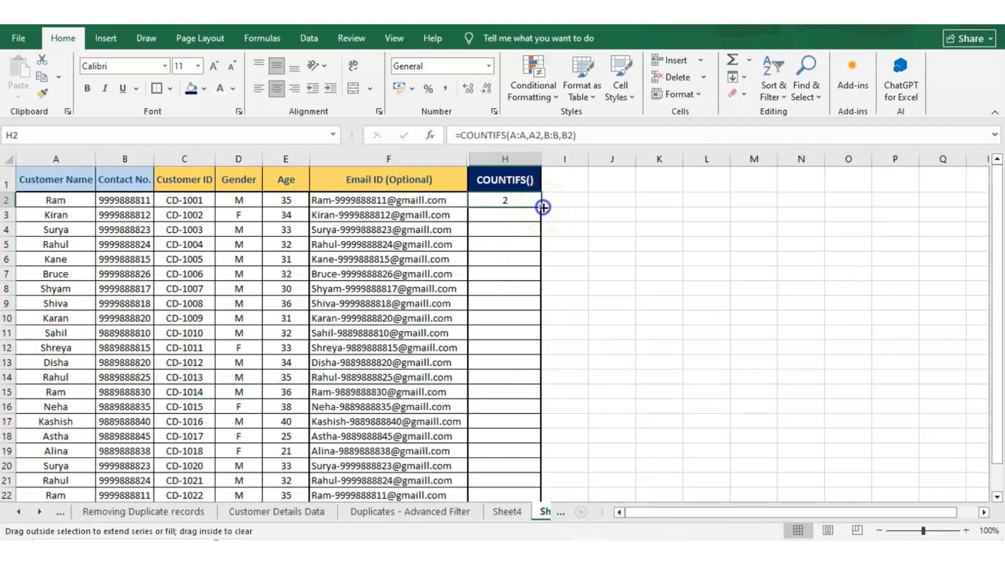
{"action": "double_click", "coordinate": [543, 207]}
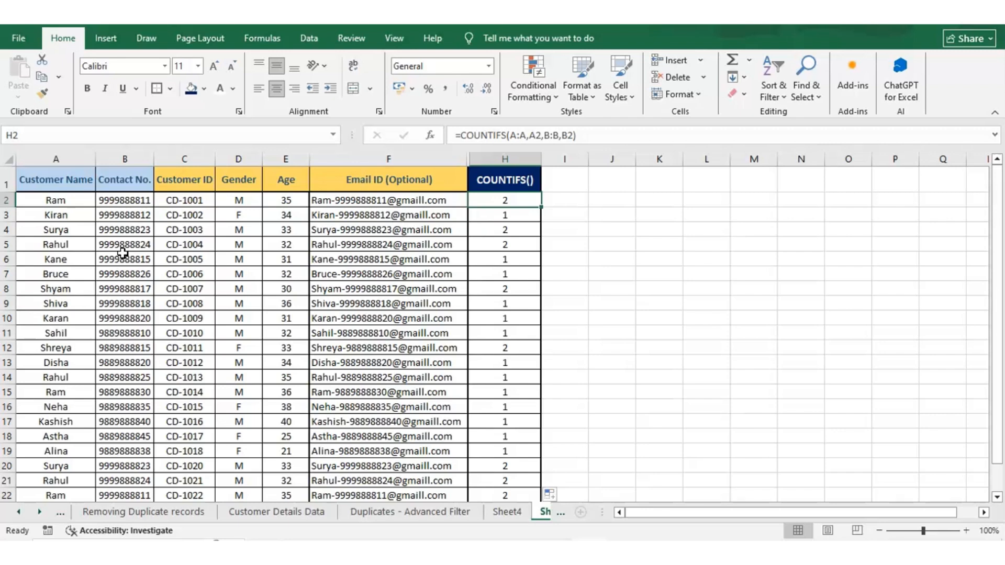
{"action": "left_click", "coordinate": [10, 201]}
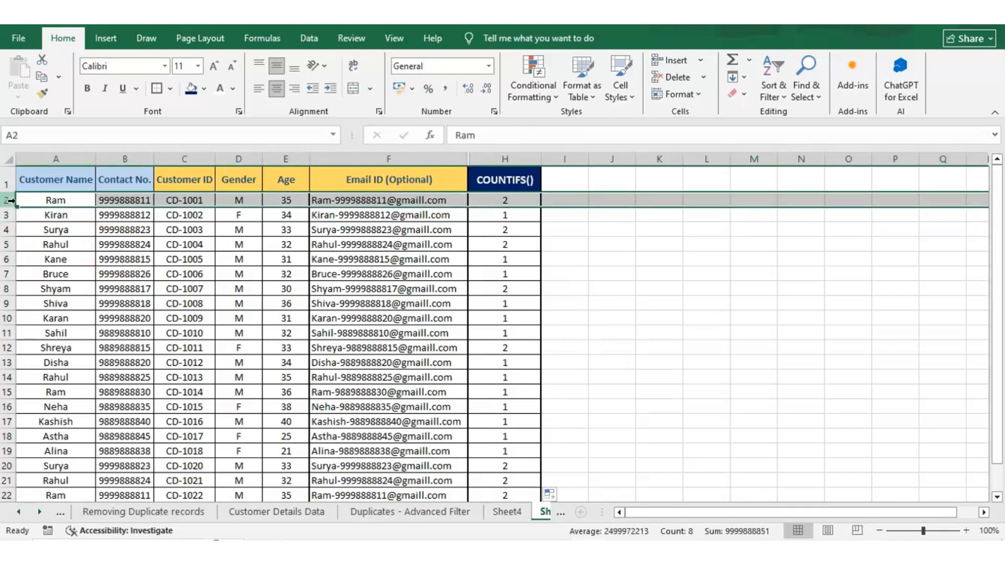
{"action": "left_click", "coordinate": [10, 215]}
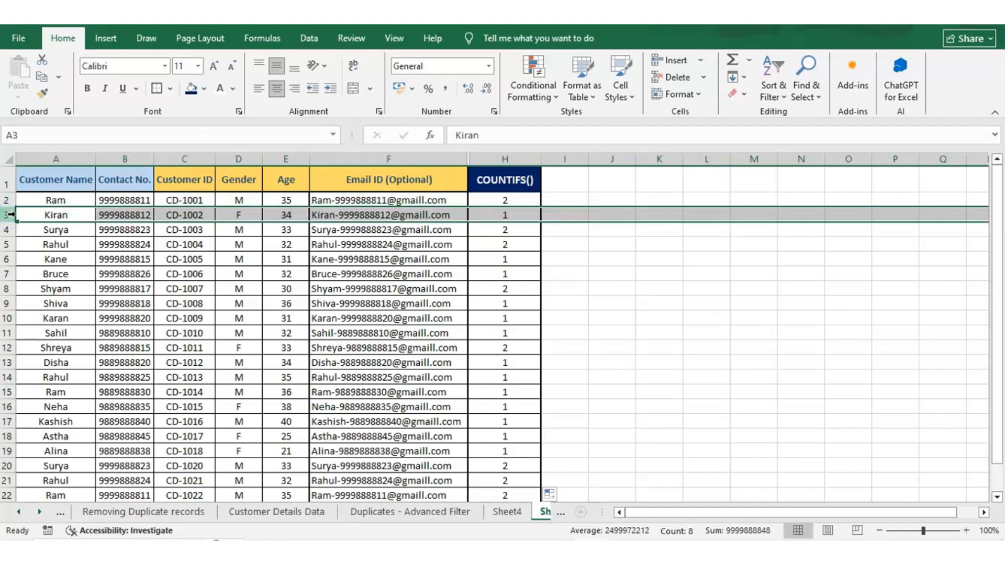
Step: Check the filled COUNTIFS formulas in H3 and H4, and select row 2 to review its record and count
{"action": "left_click", "coordinate": [357, 177]}
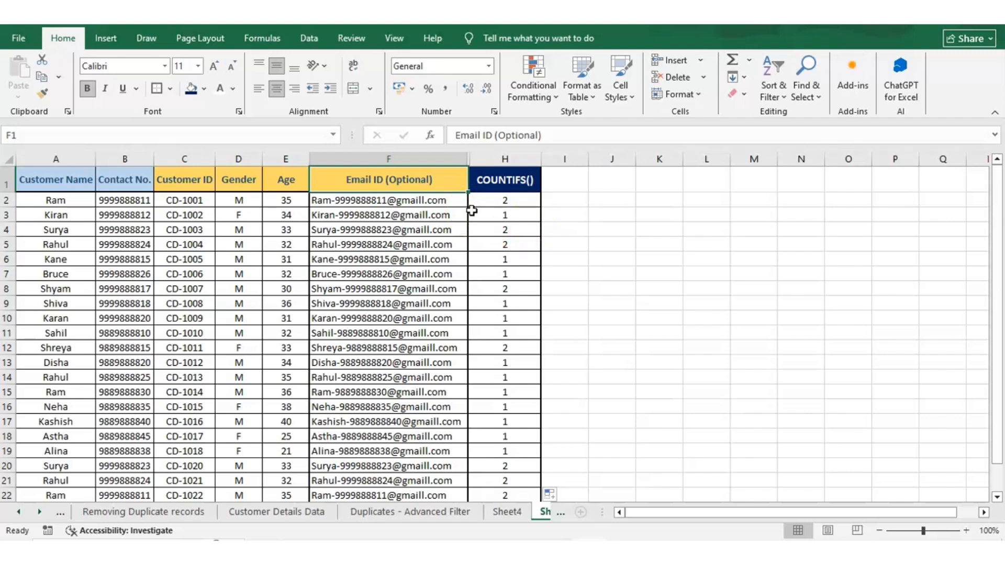
{"action": "left_click", "coordinate": [510, 215]}
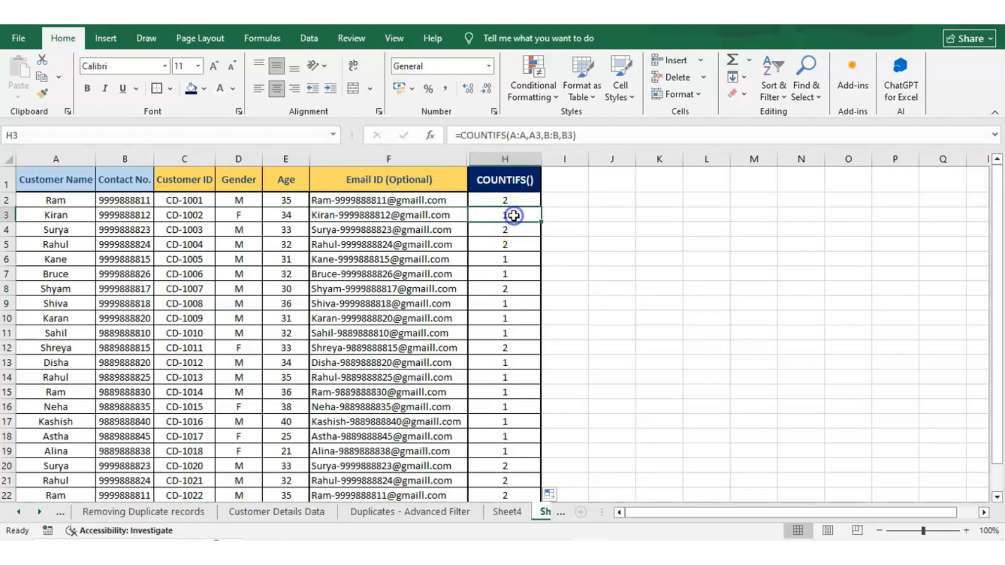
{"action": "left_click", "coordinate": [509, 233]}
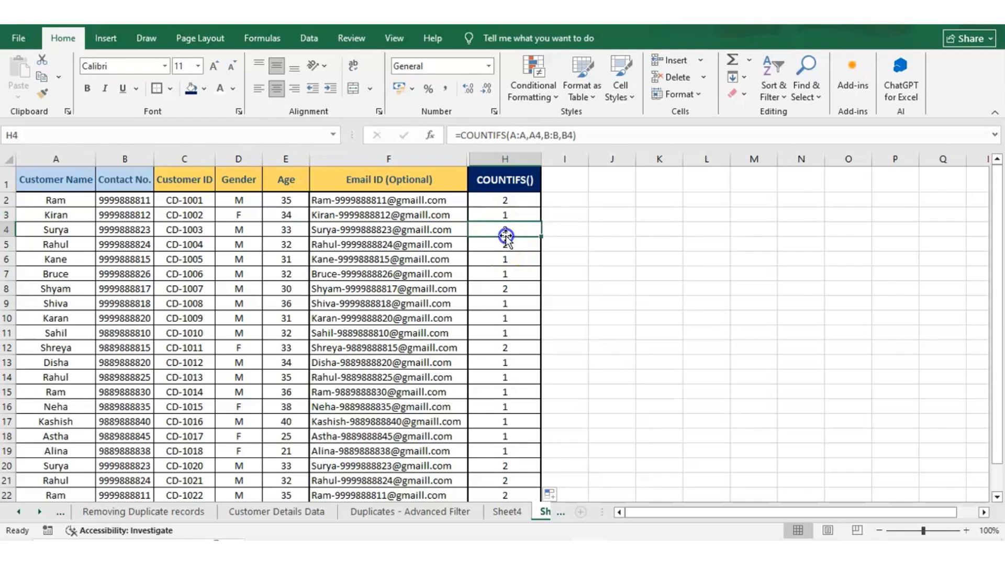
{"action": "left_click", "coordinate": [509, 242]}
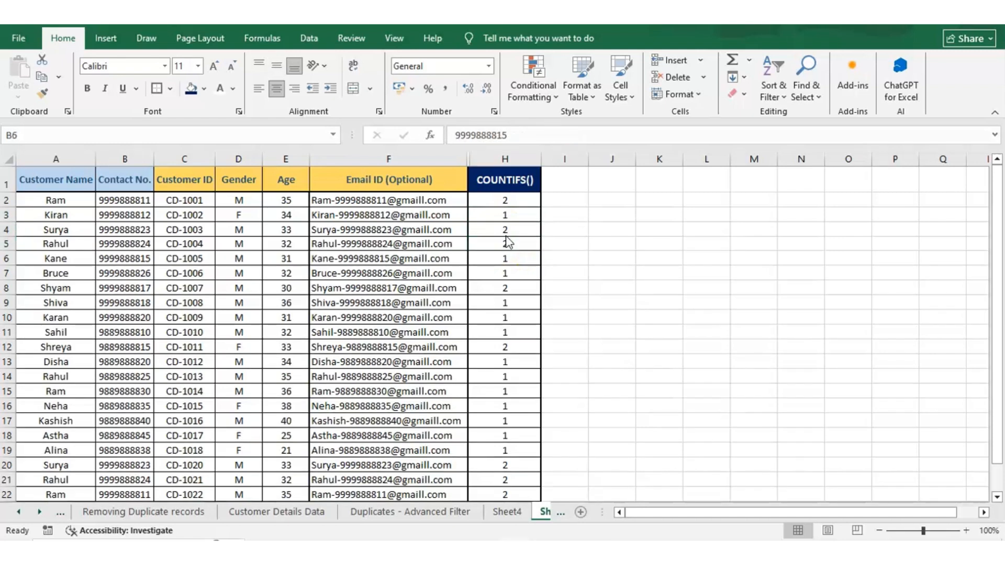
{"action": "left_click", "coordinate": [8, 200]}
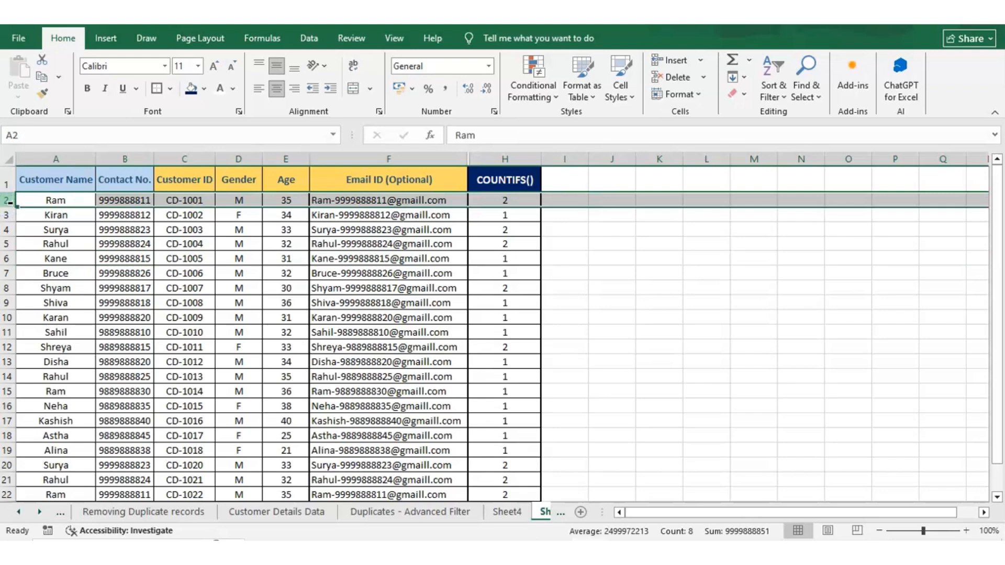